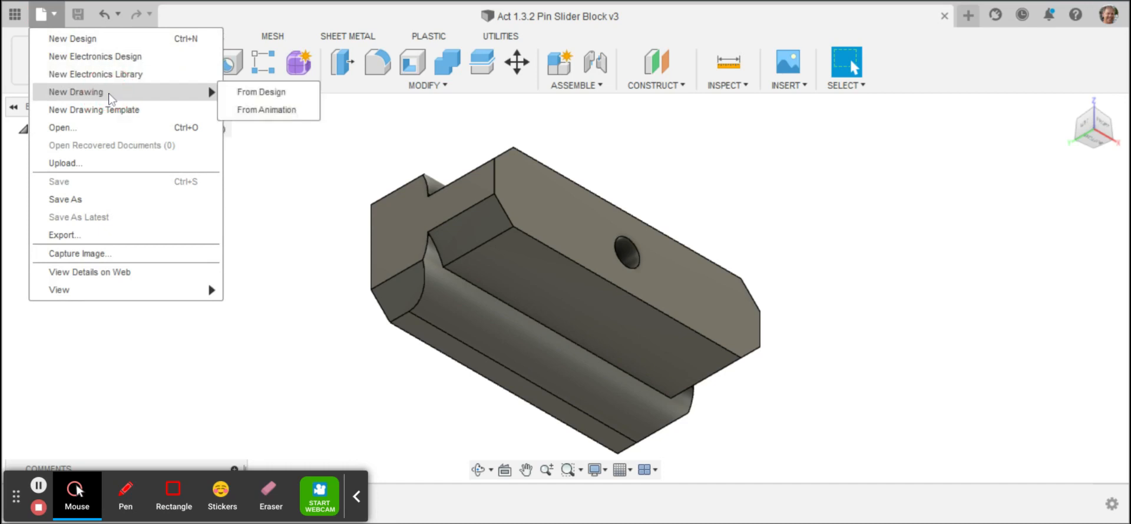
Step: Create a B-size ASME drawing in inches from the design and place a Top base view at 1:1 on the sheet's left half
left_click(254, 92)
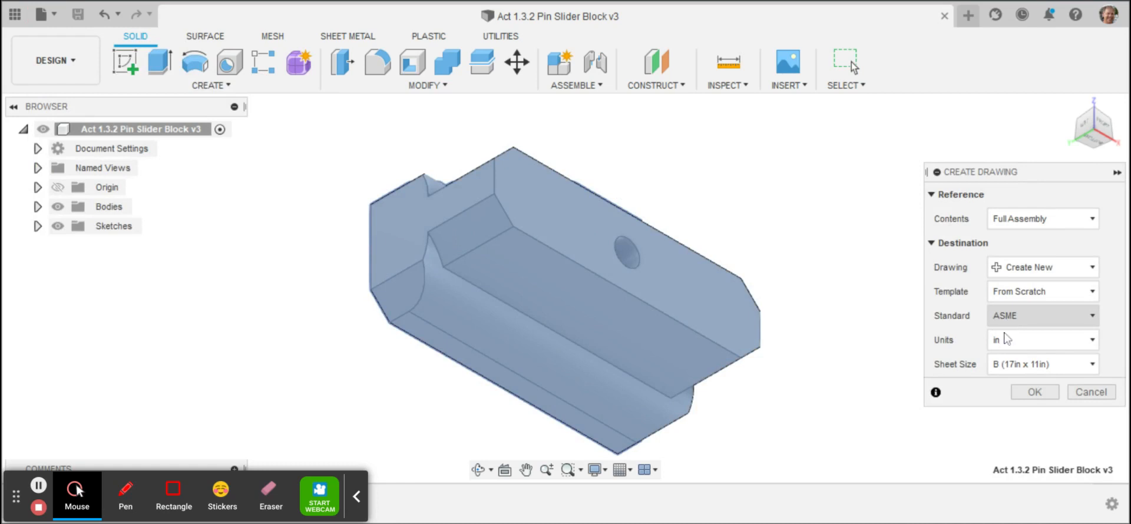
left_click(1038, 400)
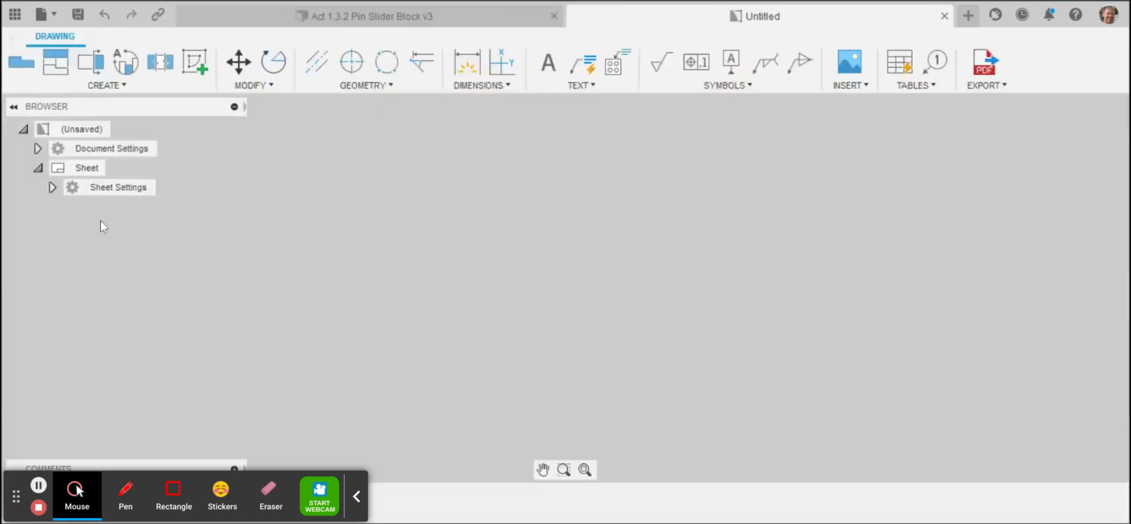
left_click(23, 66)
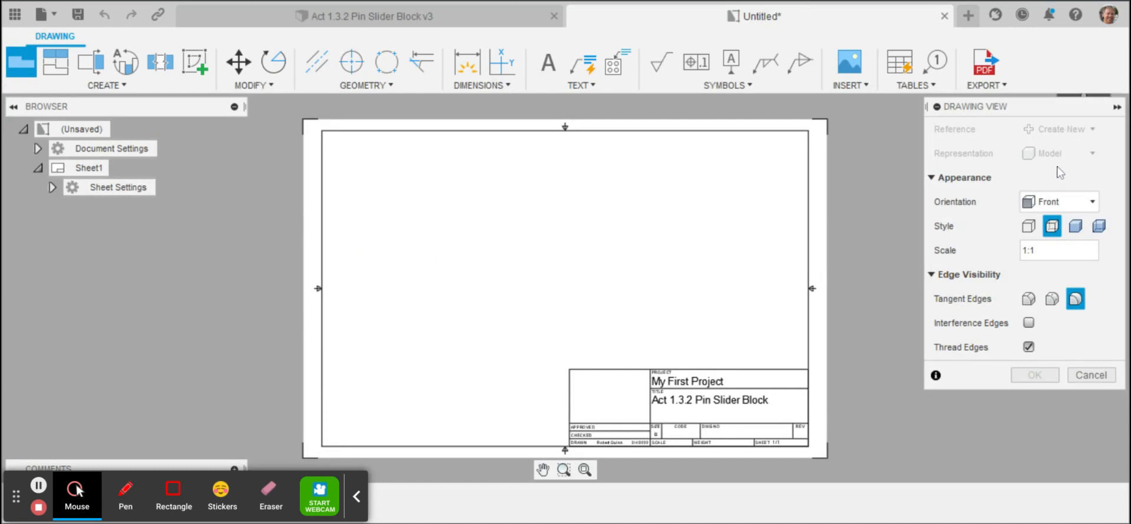
left_click(1063, 205)
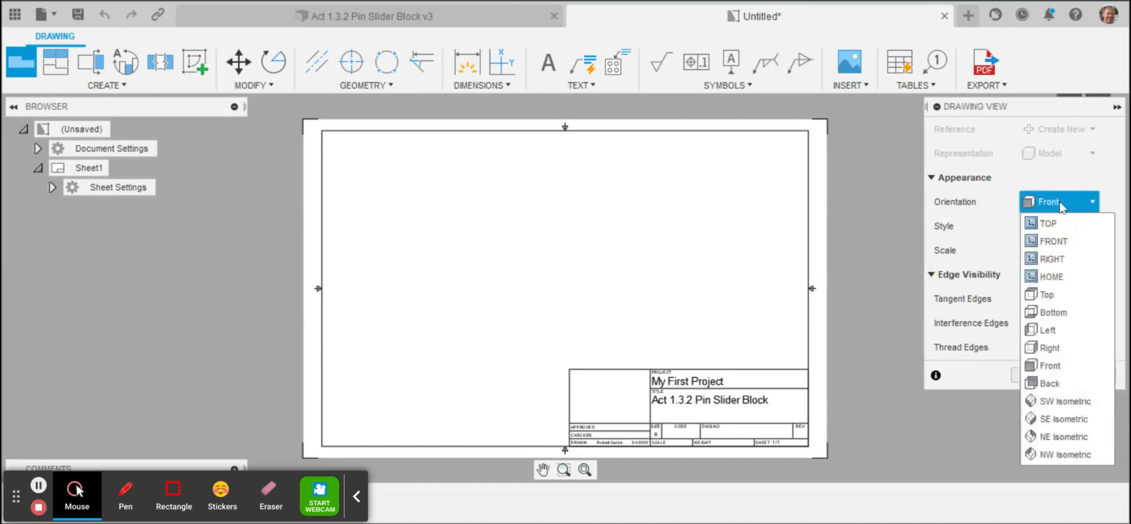
left_click(1064, 302)
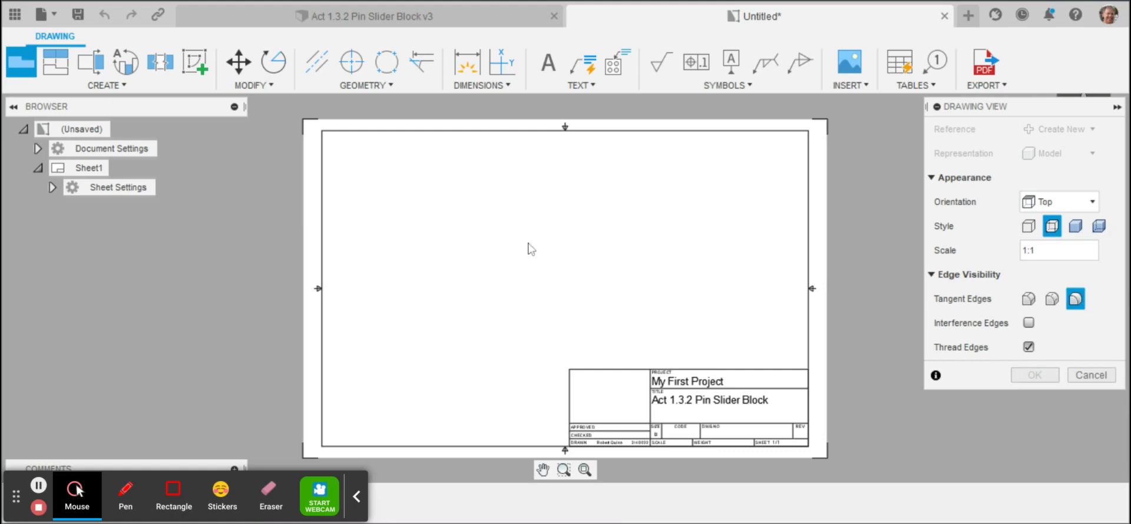
left_click(391, 279)
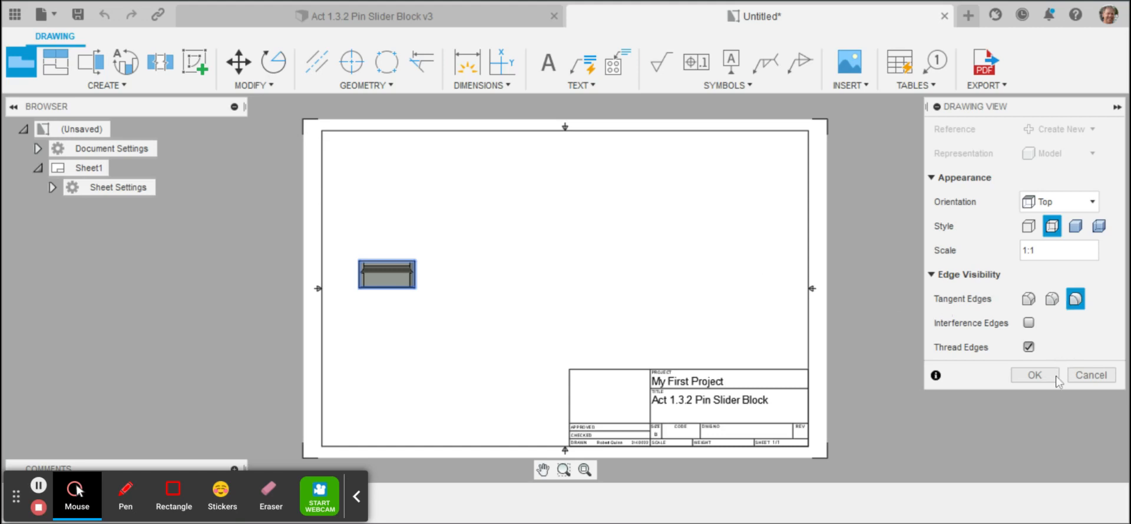
left_click(1036, 378)
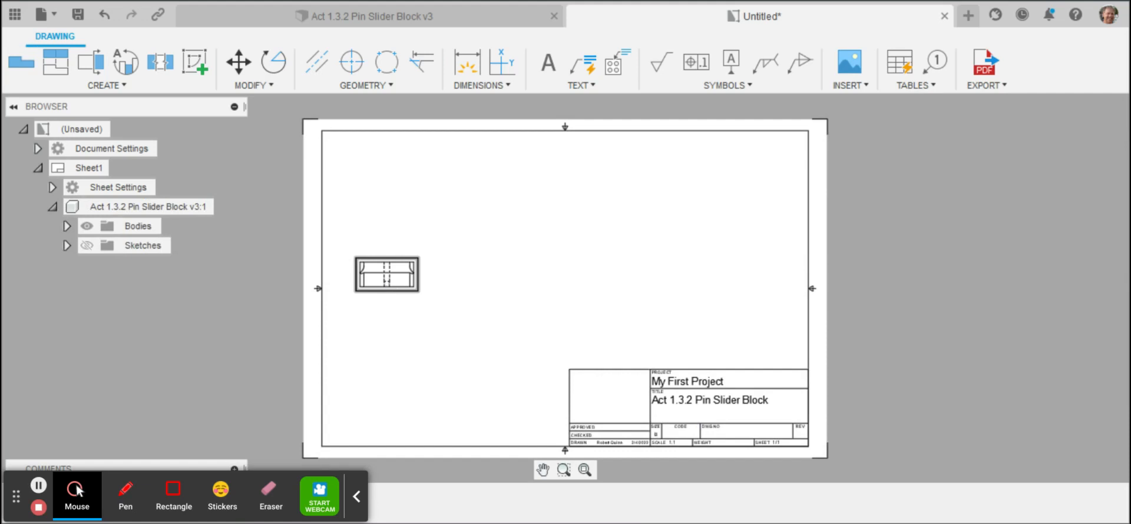
Step: Rotate the base view 180 degrees about its lower-right corner and reposition it near the sheet's left edge at mid-height
right_click(384, 285)
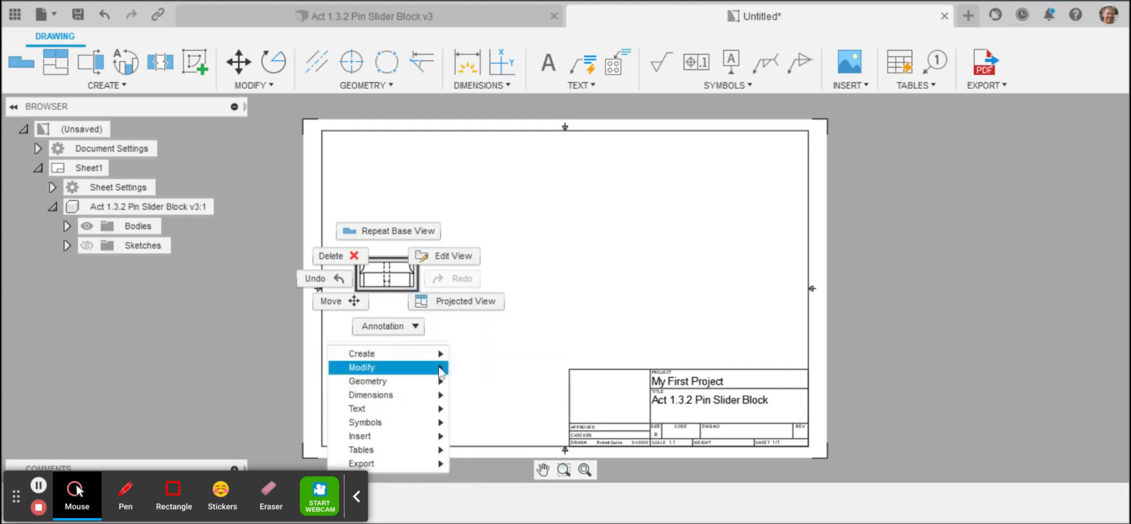
mouse_move(436, 370)
left_click(478, 382)
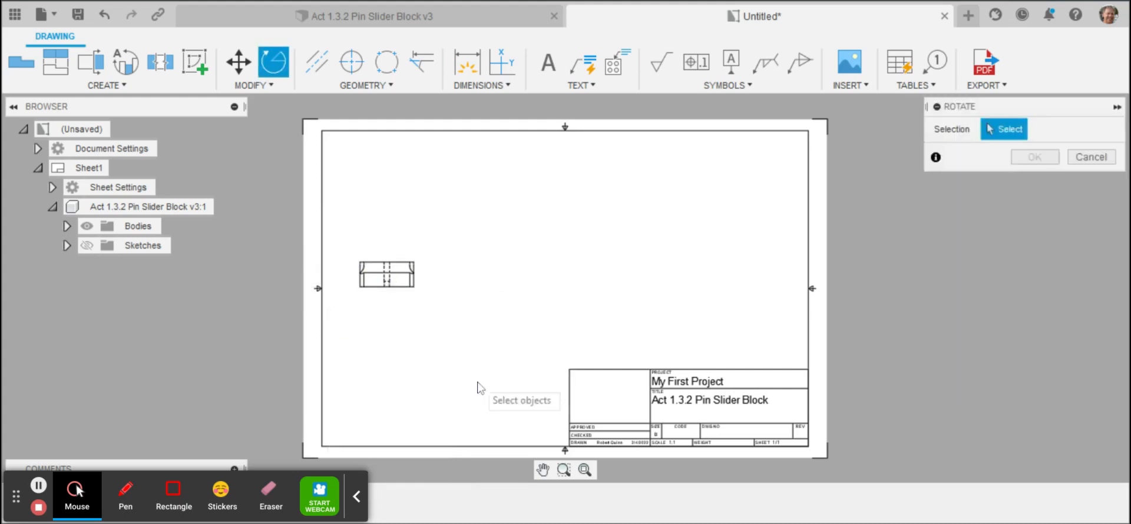
left_click(989, 124)
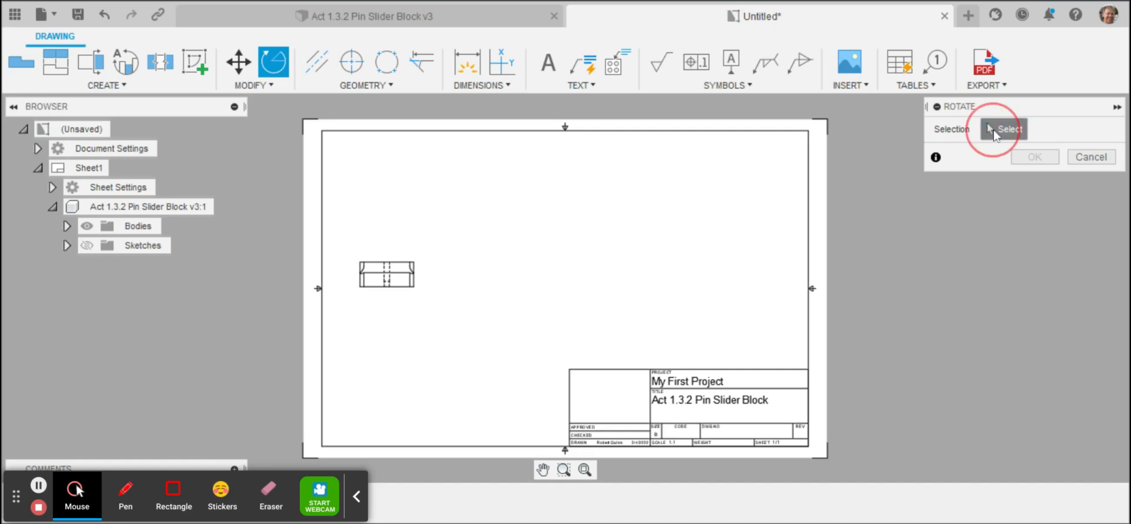
left_click(393, 286)
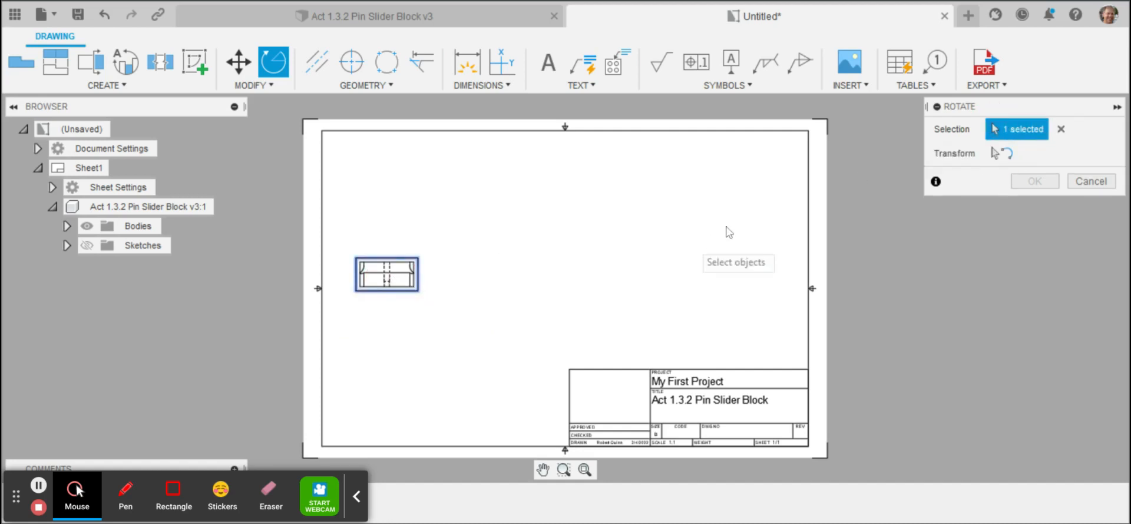
left_click(1000, 154)
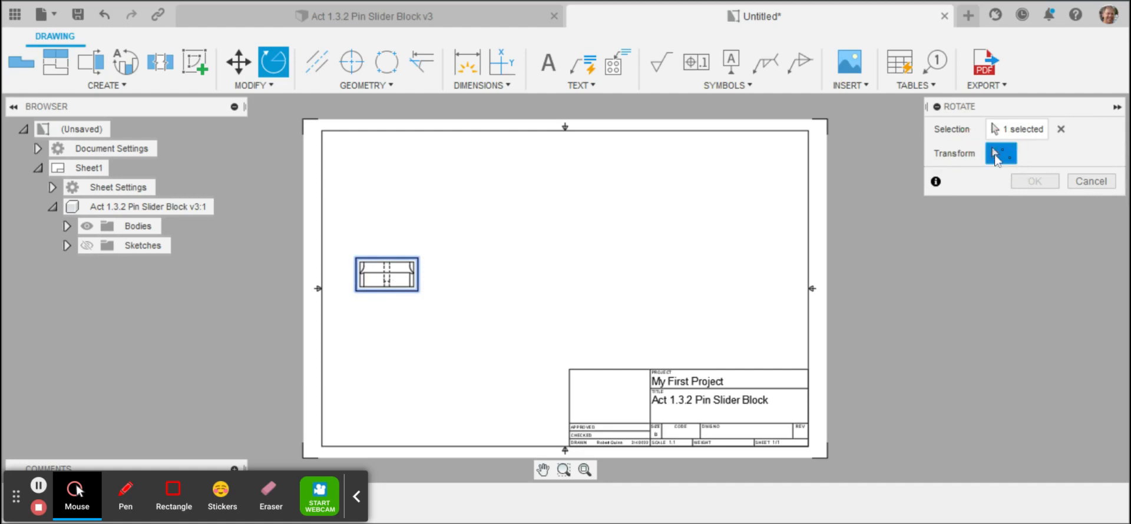
left_click(417, 290)
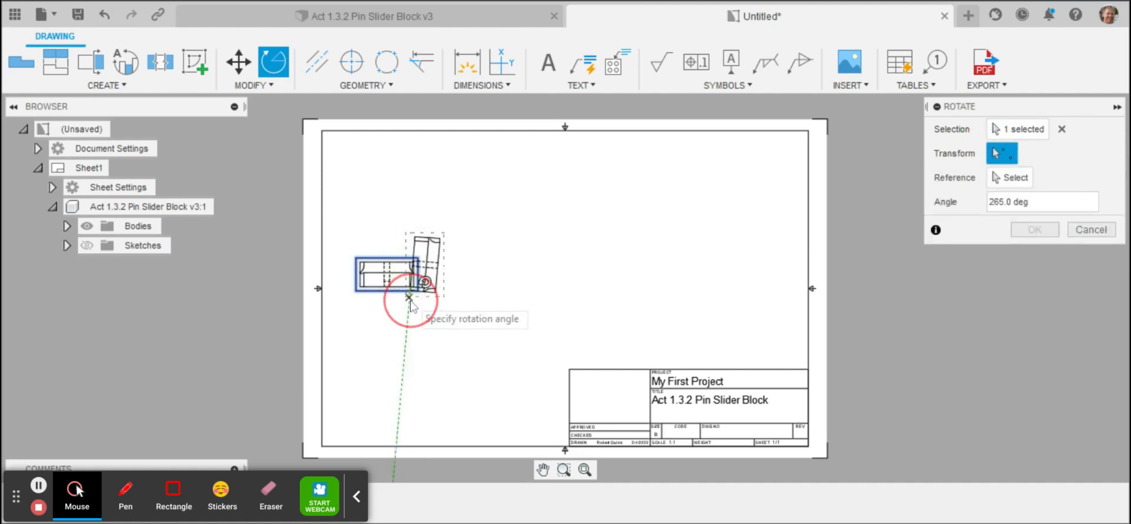
left_click(1045, 204)
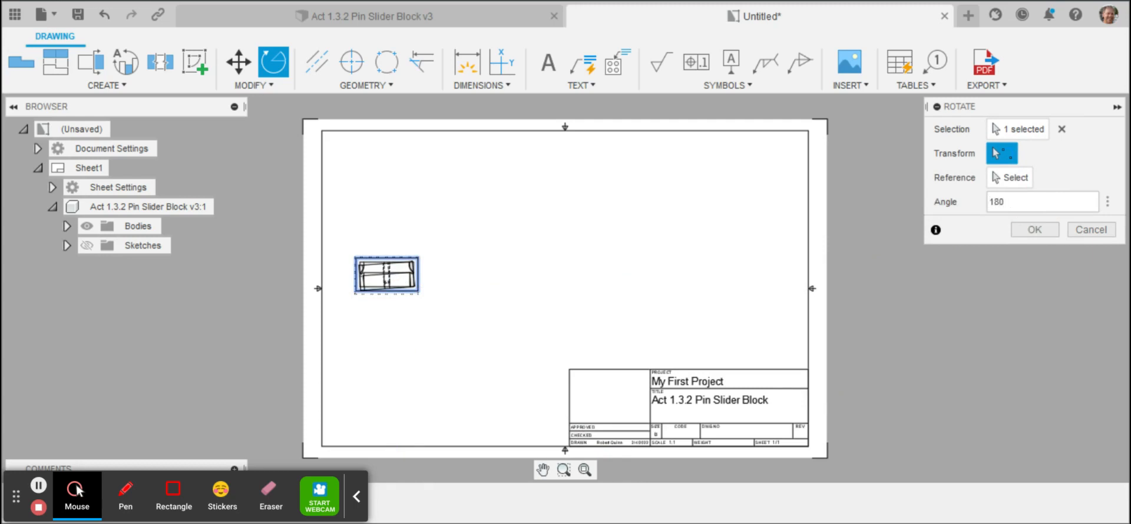
key("Return")
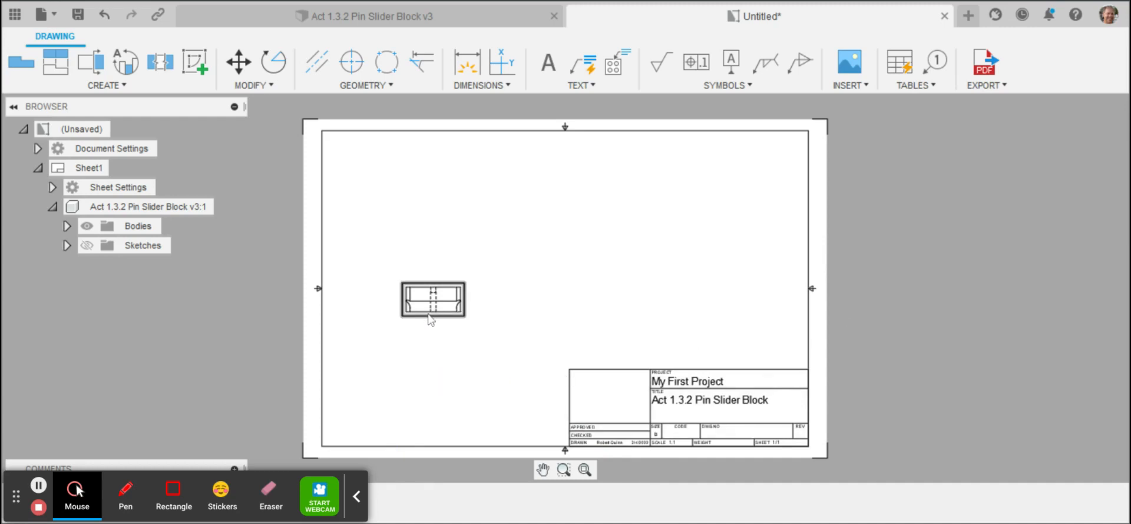
left_click_drag(430, 305, 405, 284)
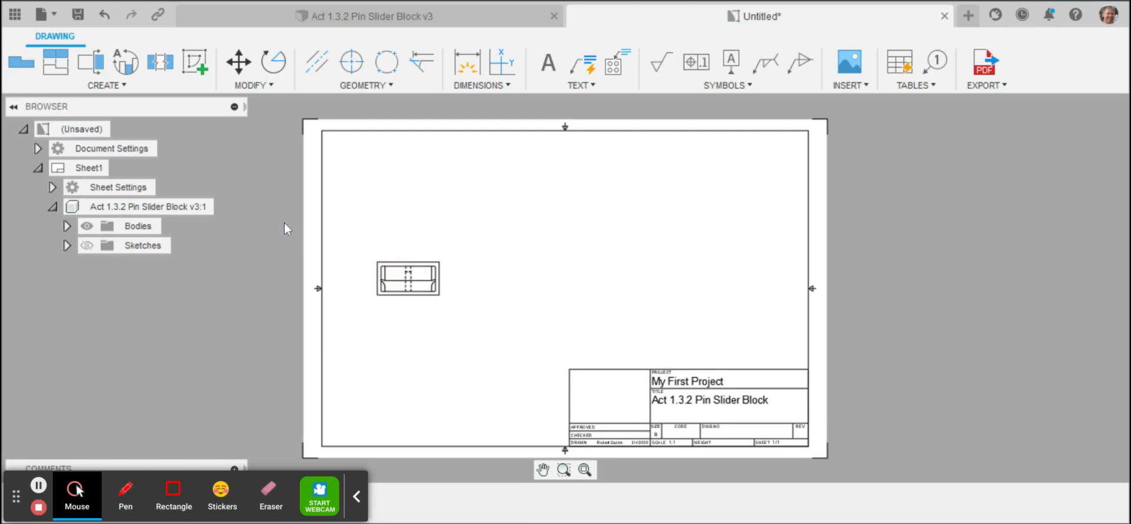
Step: Create projected views above, below and to the right of the base view, plus an isometric view in the sheet's upper-right corner
left_click(59, 63)
left_click(386, 268)
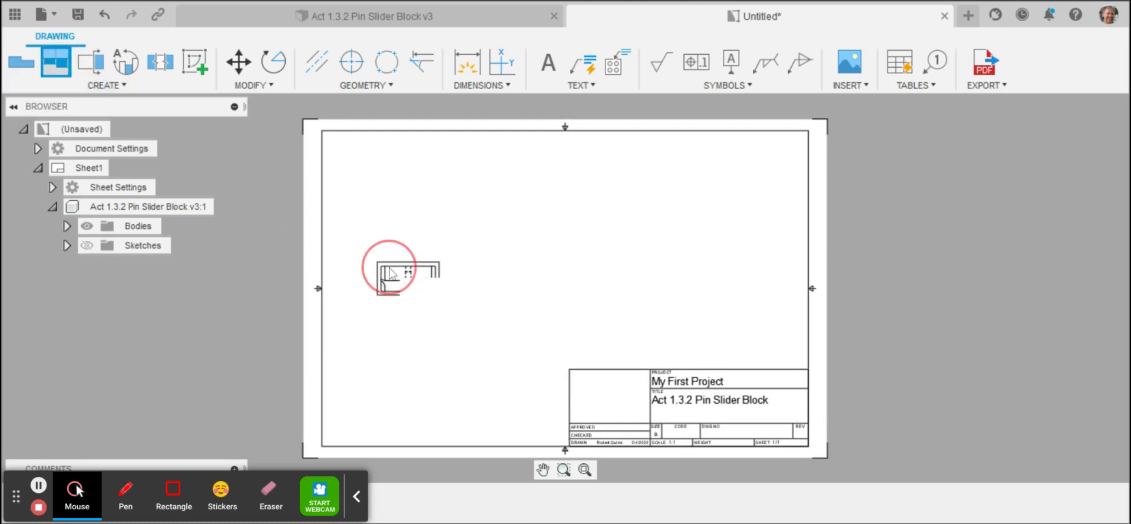
left_click(402, 172)
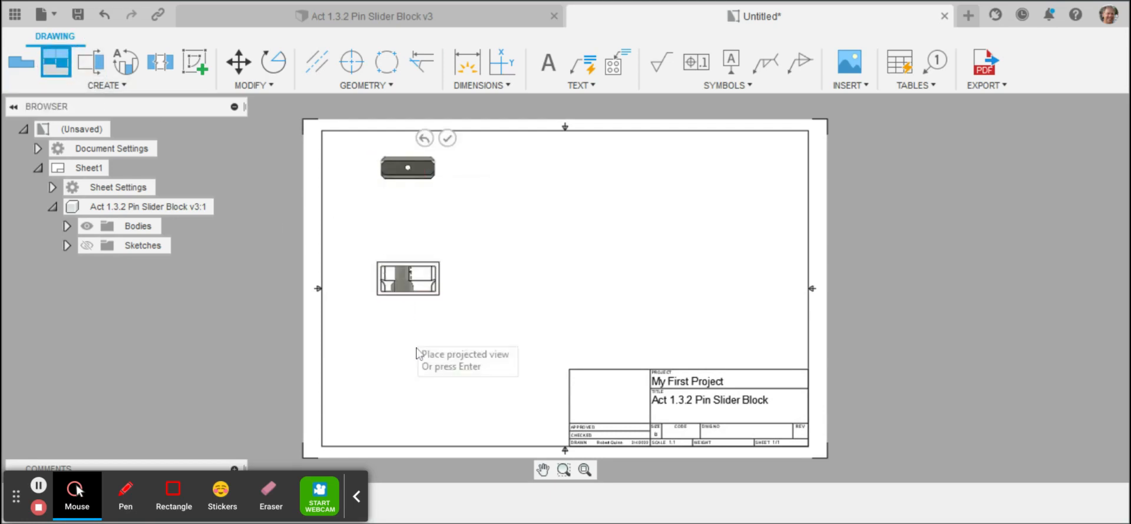
left_click(415, 386)
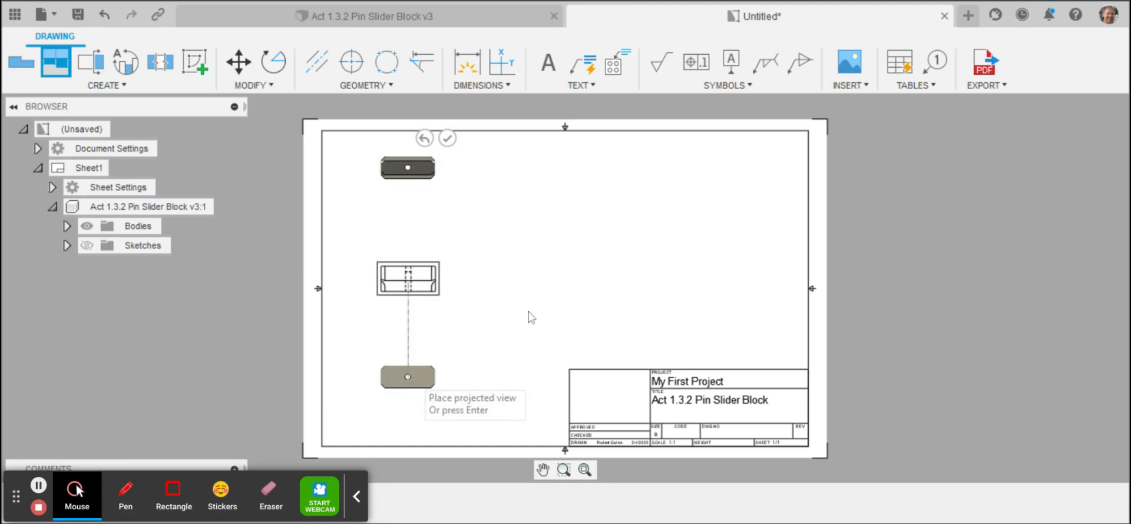
left_click(558, 279)
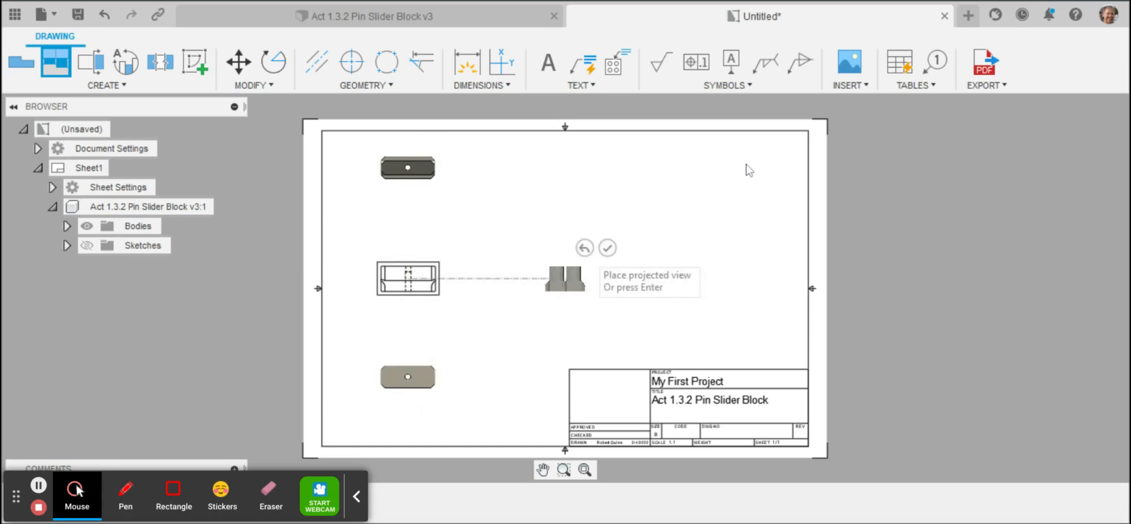
left_click(736, 187)
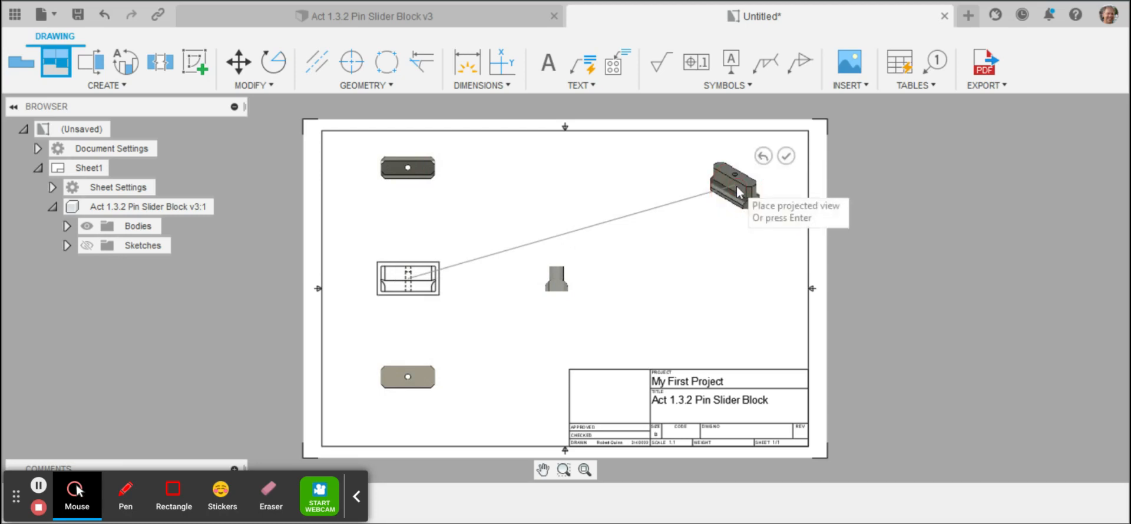
right_click(688, 223)
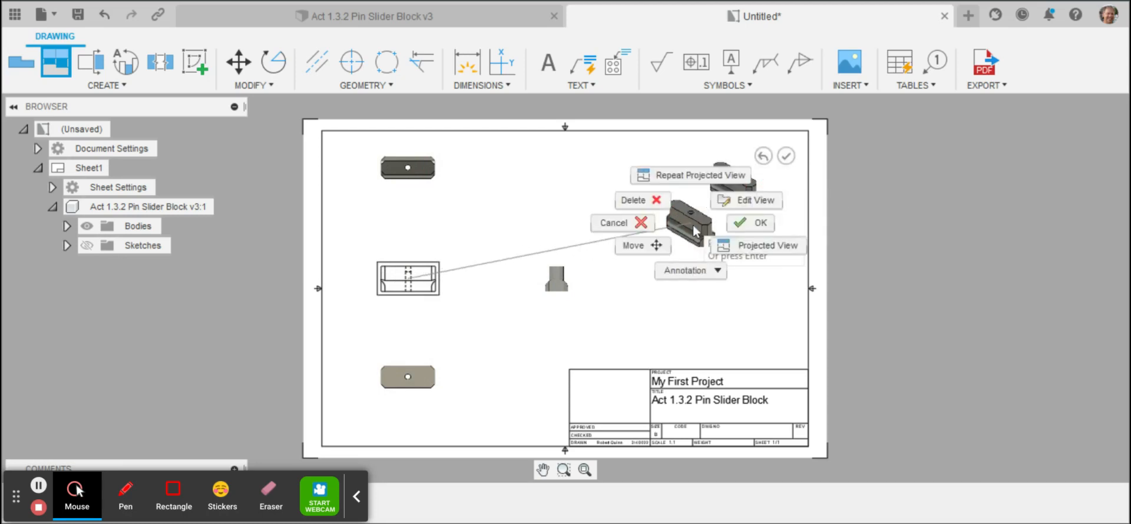
left_click(734, 222)
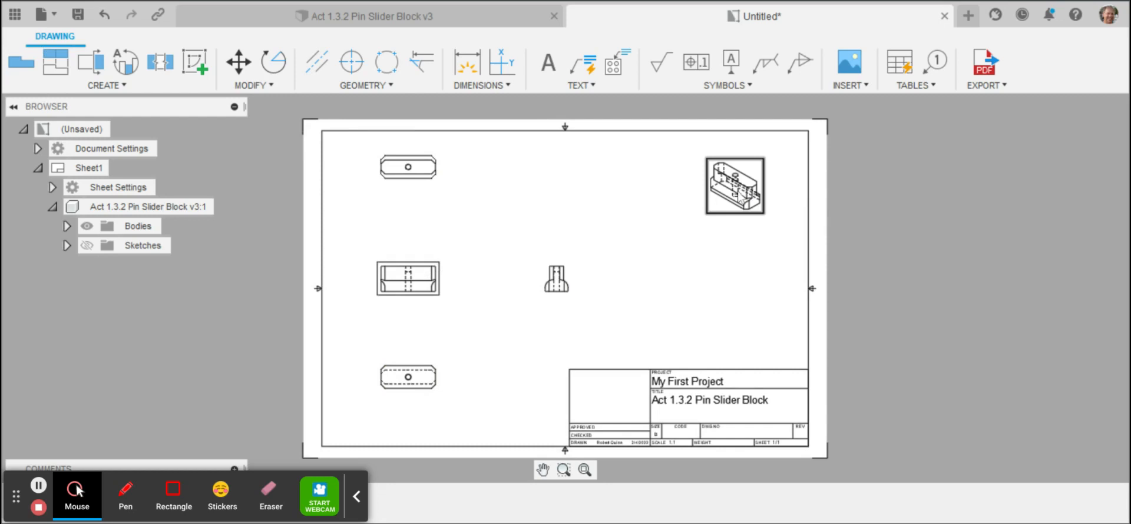
Step: Change the isometric view's display style to shaded
left_click(738, 195)
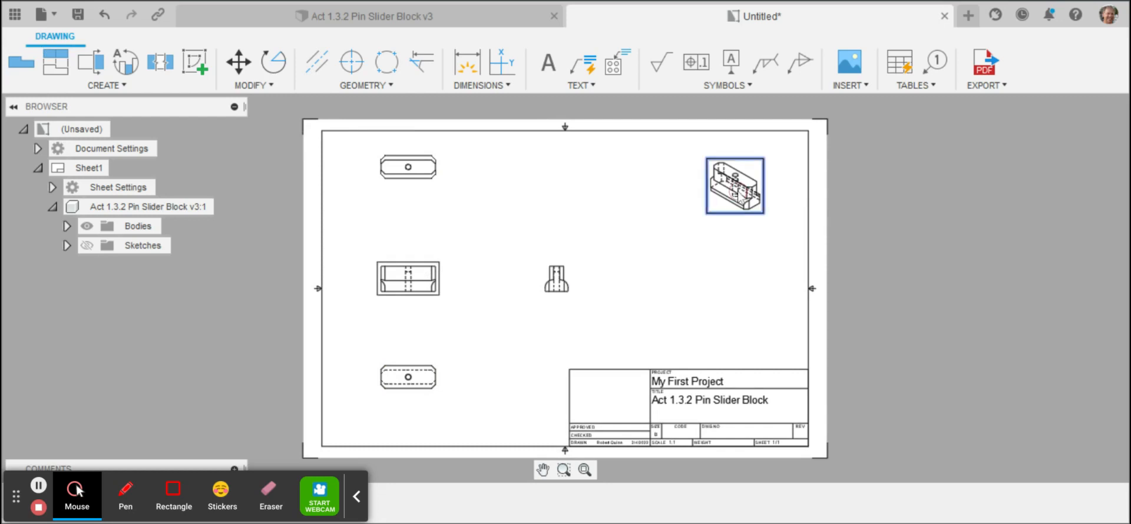
right_click(739, 196)
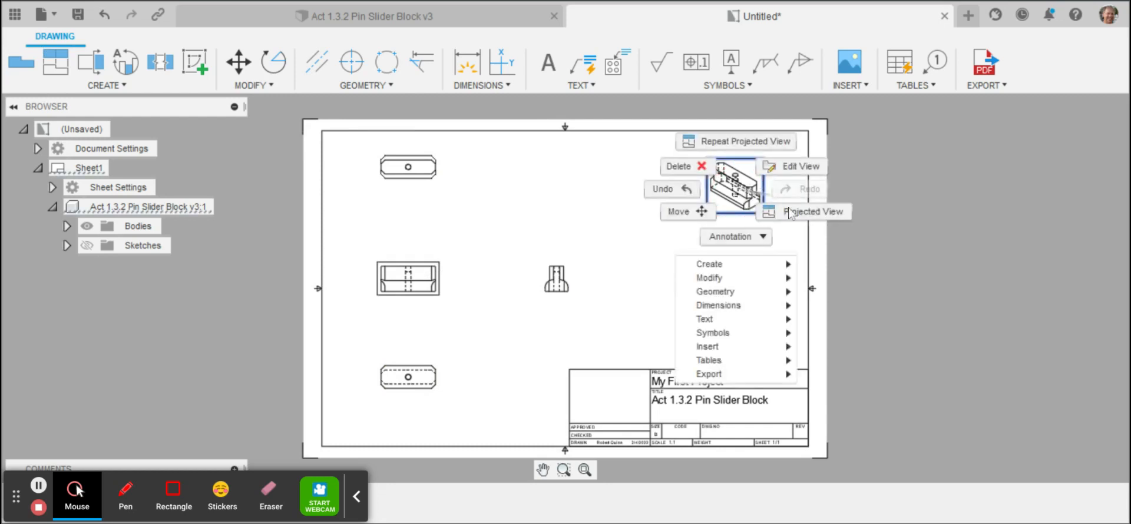
left_click(773, 169)
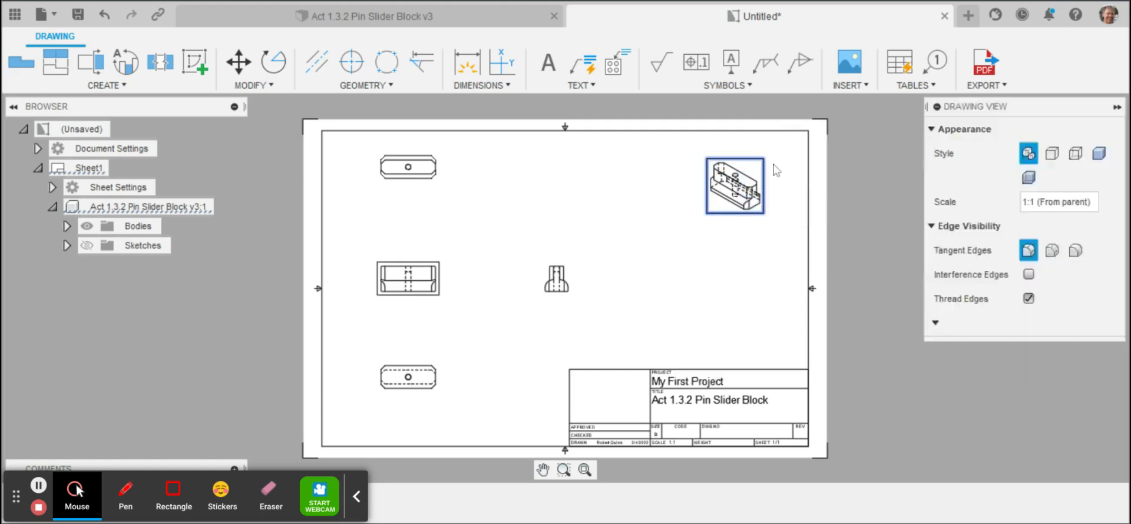
left_click(1097, 154)
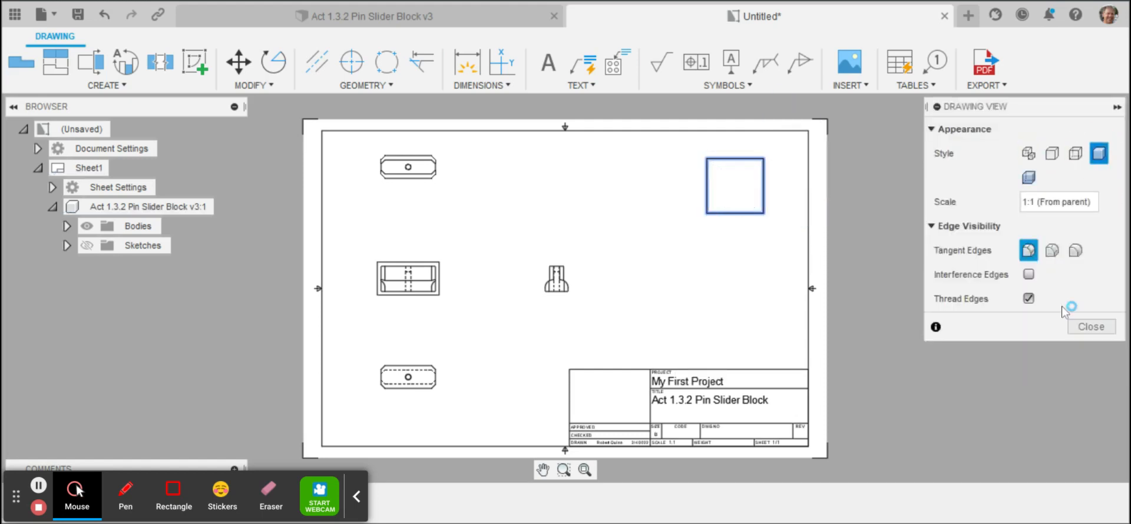
left_click(1089, 327)
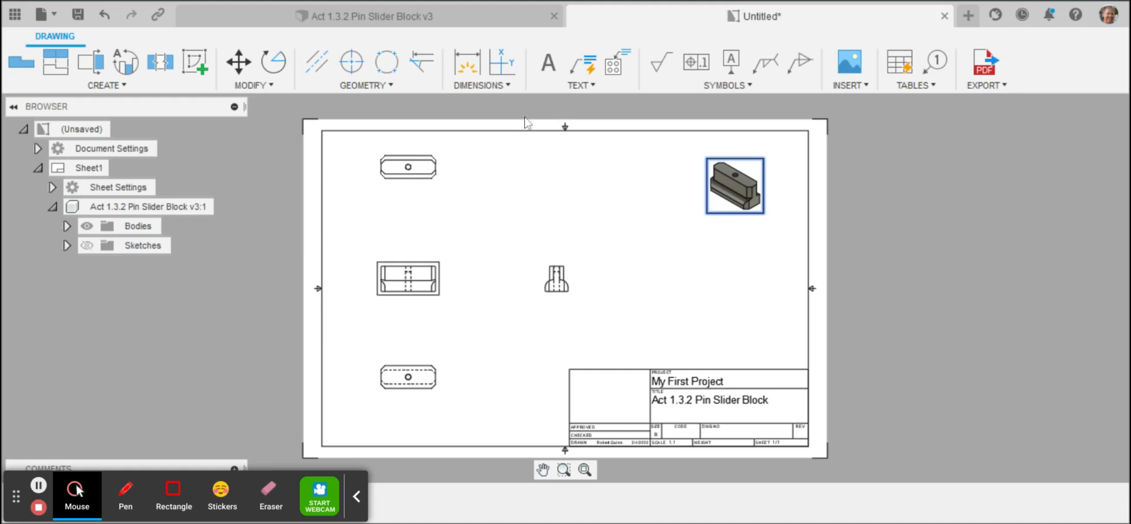
Step: Add a radius dimension to the rounded right shoulder of the side view, placing it above and to the right of the arc
left_click(508, 86)
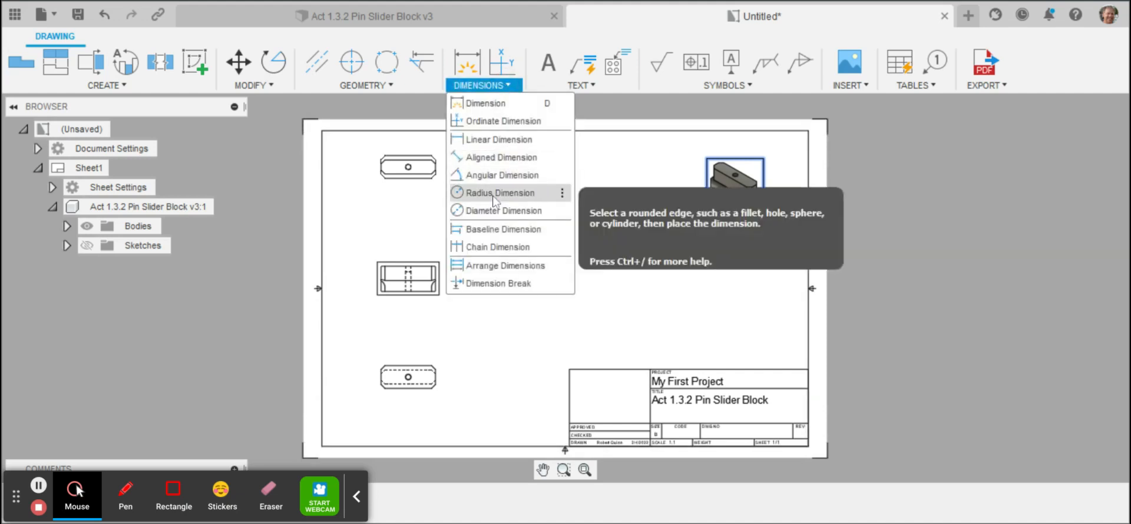
left_click(494, 193)
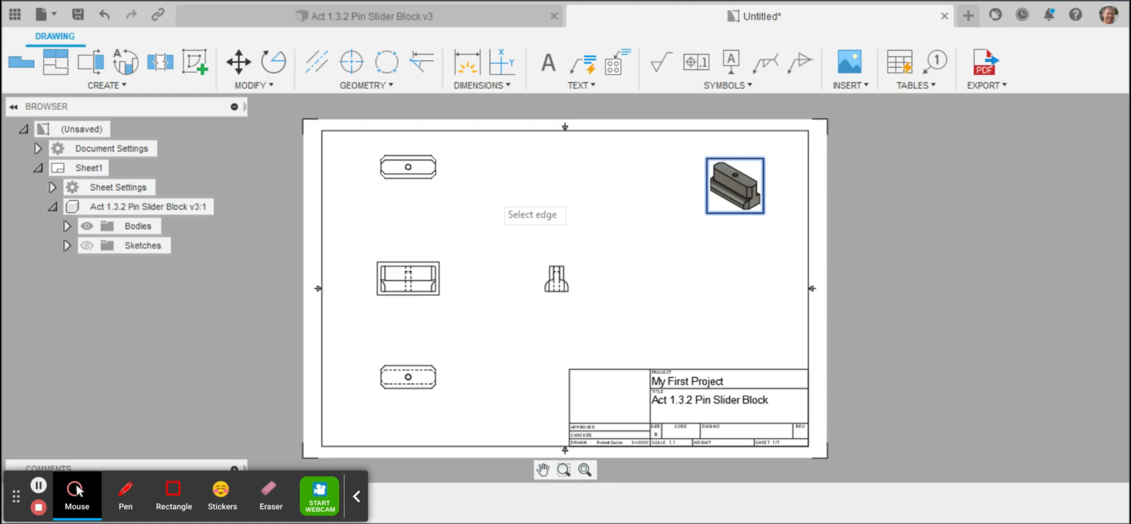
left_click(583, 476)
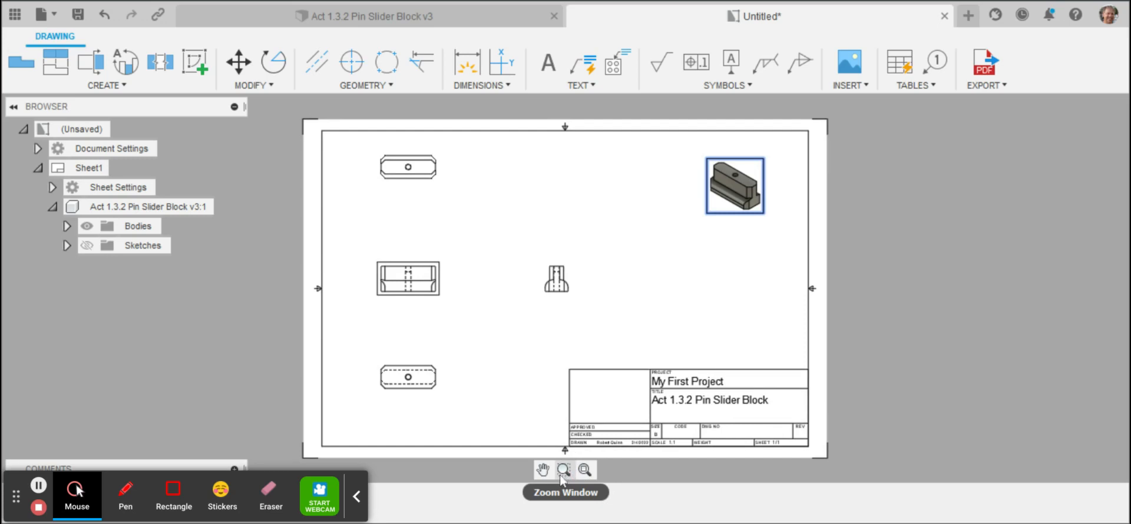
left_click(560, 476)
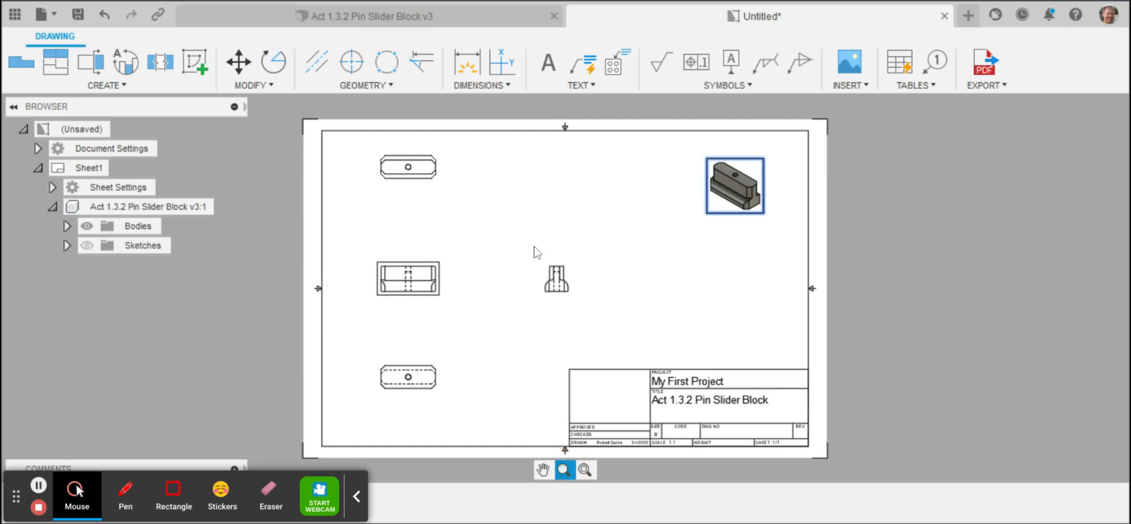
left_click_drag(531, 243, 605, 340)
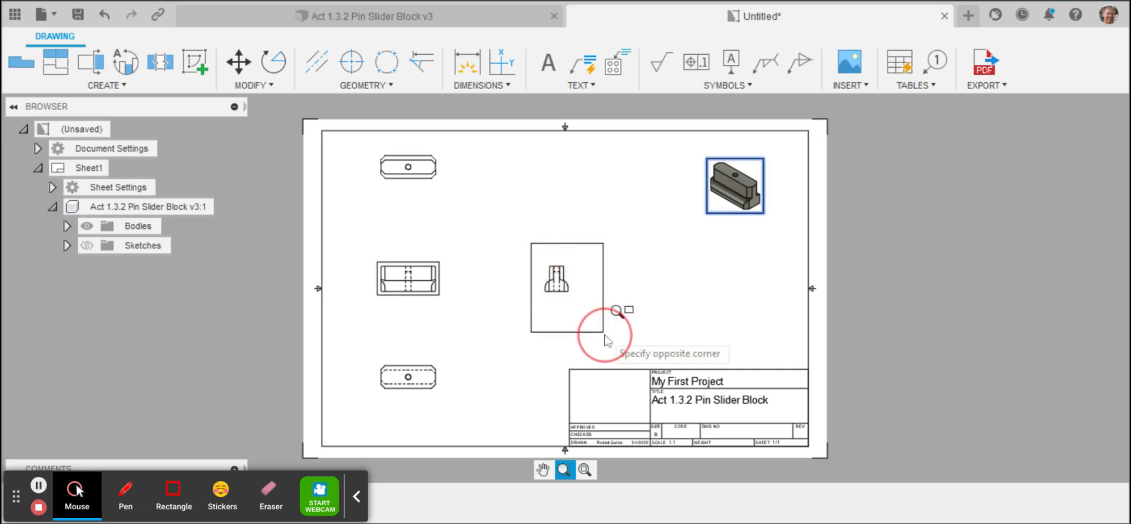
left_click(606, 338)
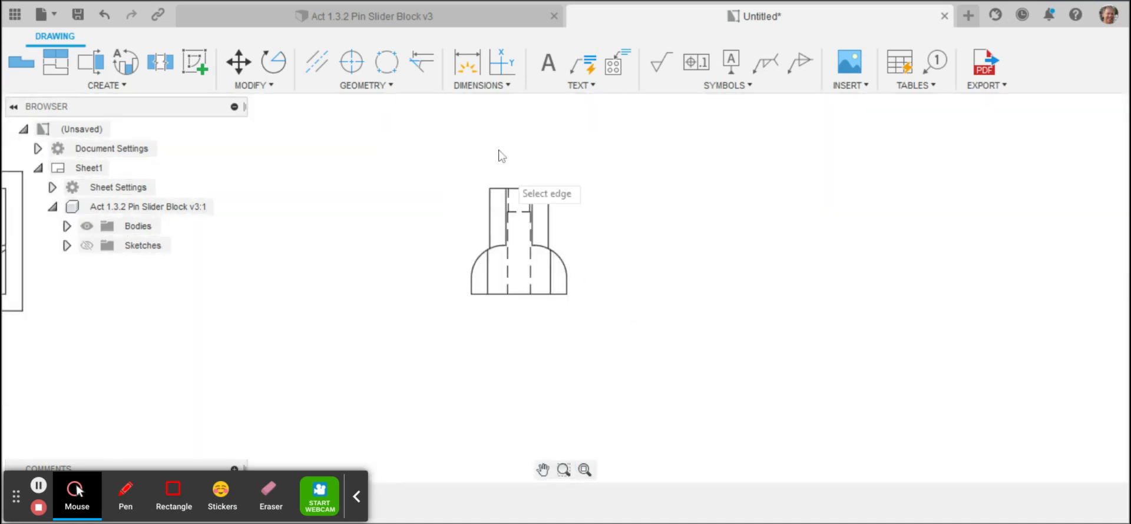
left_click(493, 86)
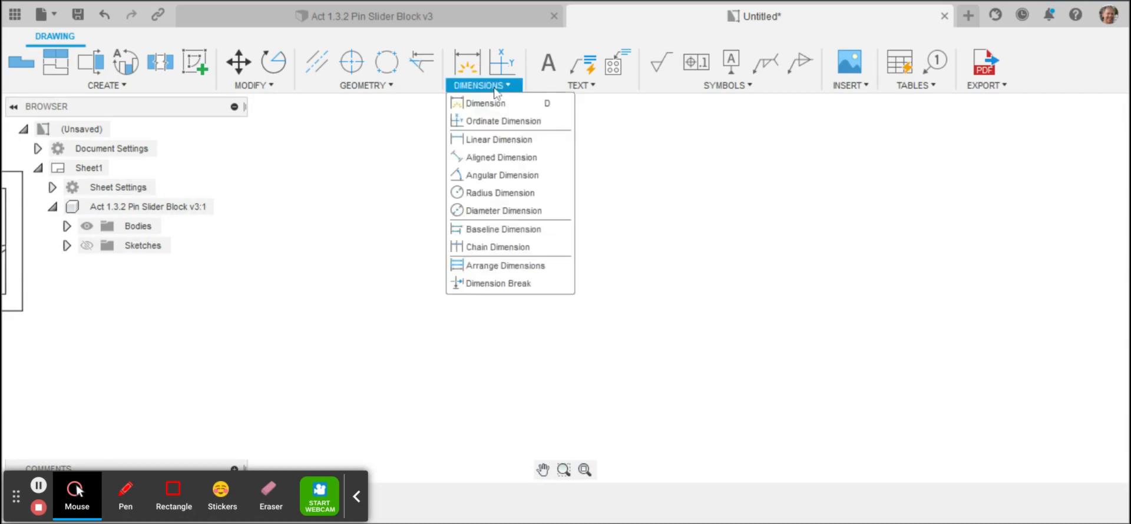
left_click(510, 196)
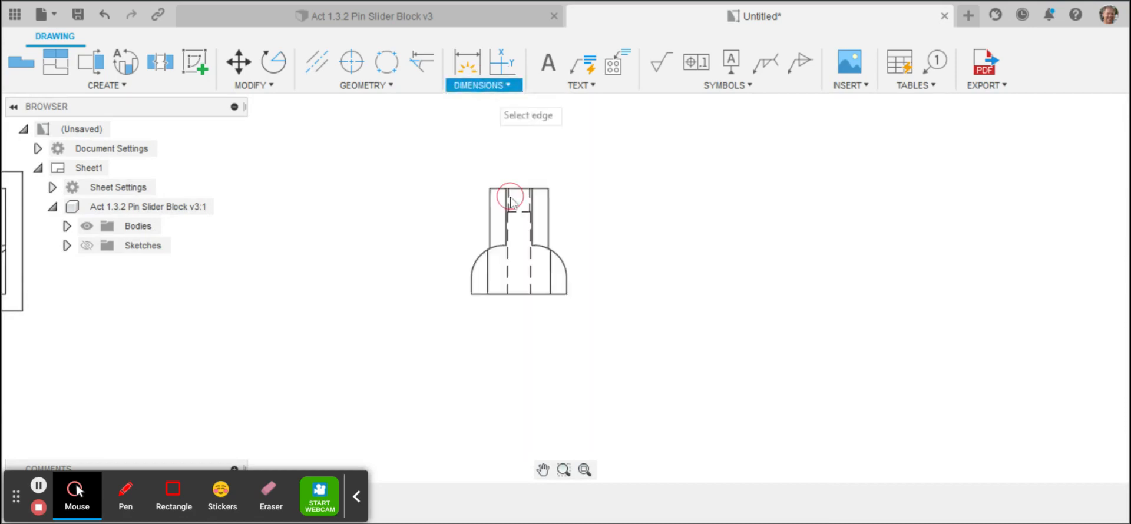
left_click(557, 261)
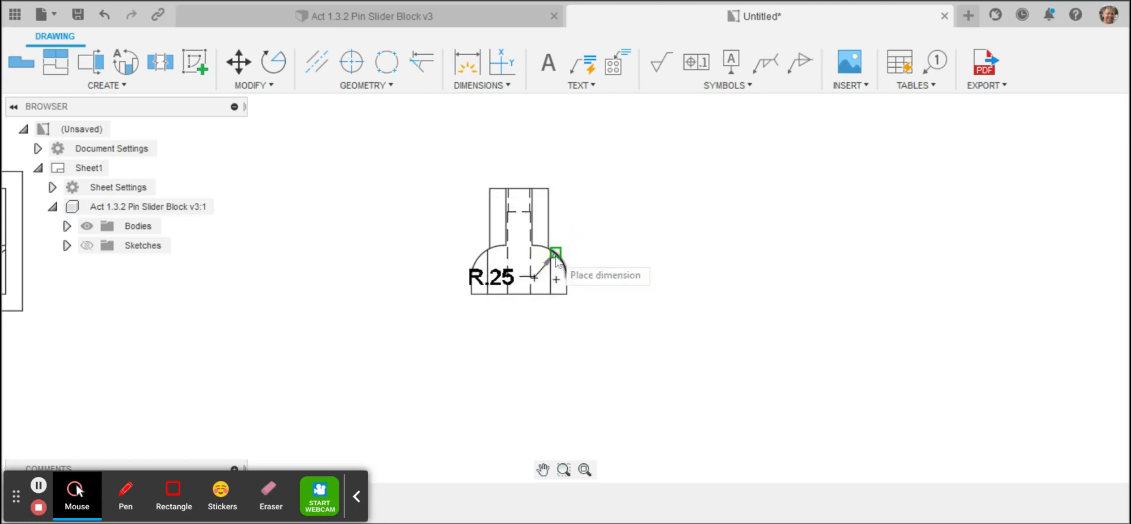
left_click(611, 185)
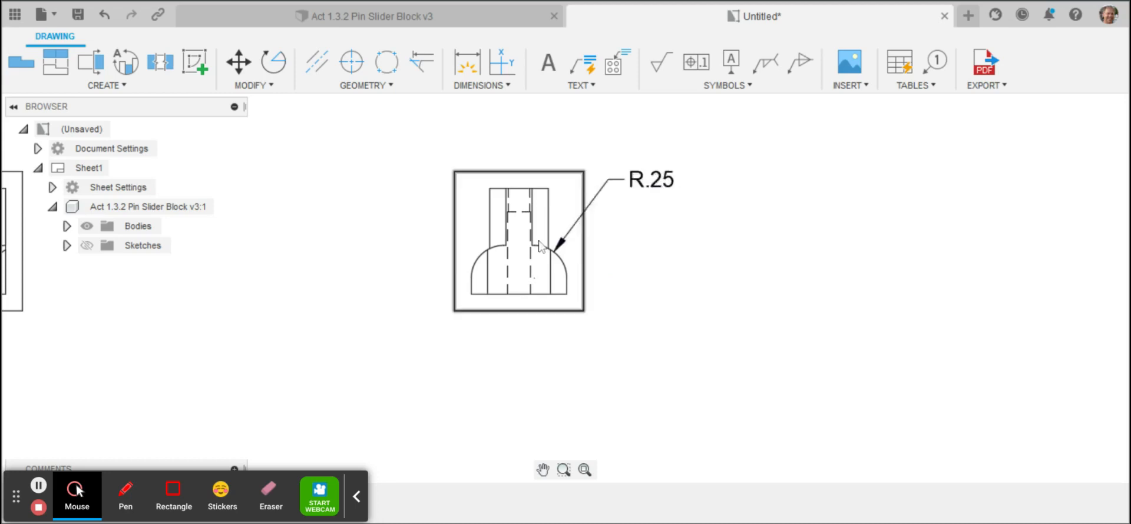
Step: Add the text "Typ" directly after the radius dimension of the side view
right_click(658, 182)
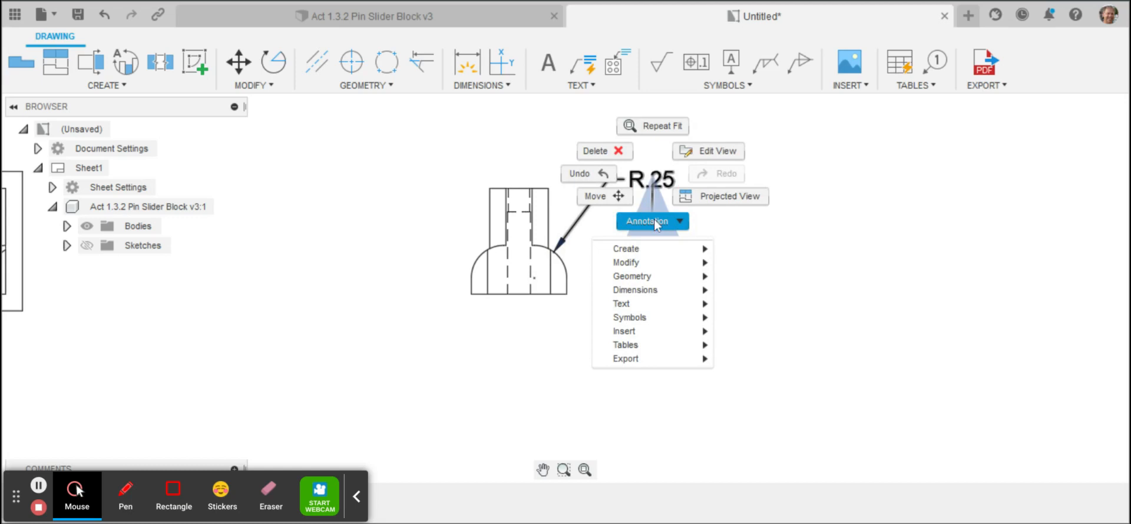
left_click(666, 266)
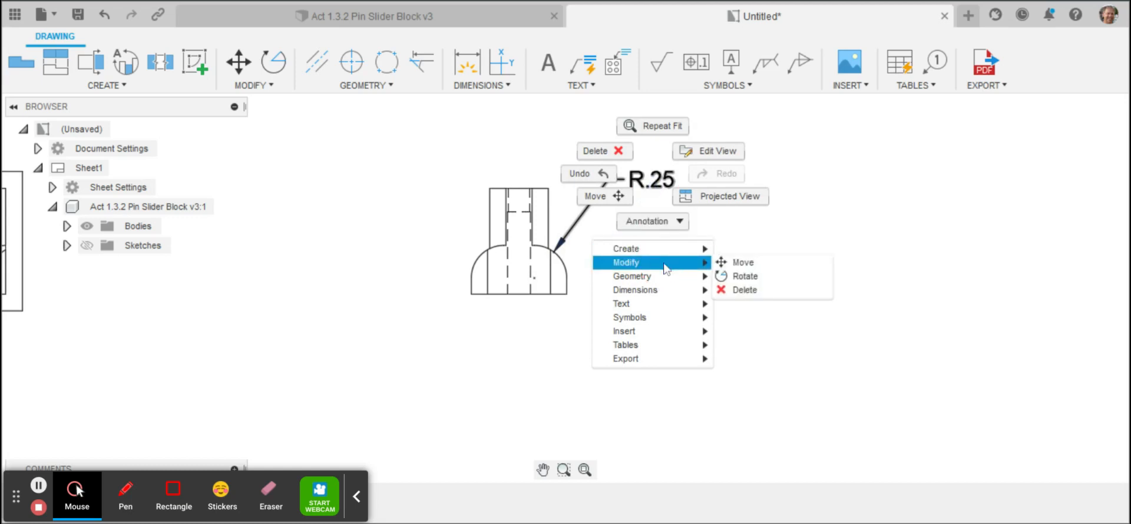
left_click(664, 229)
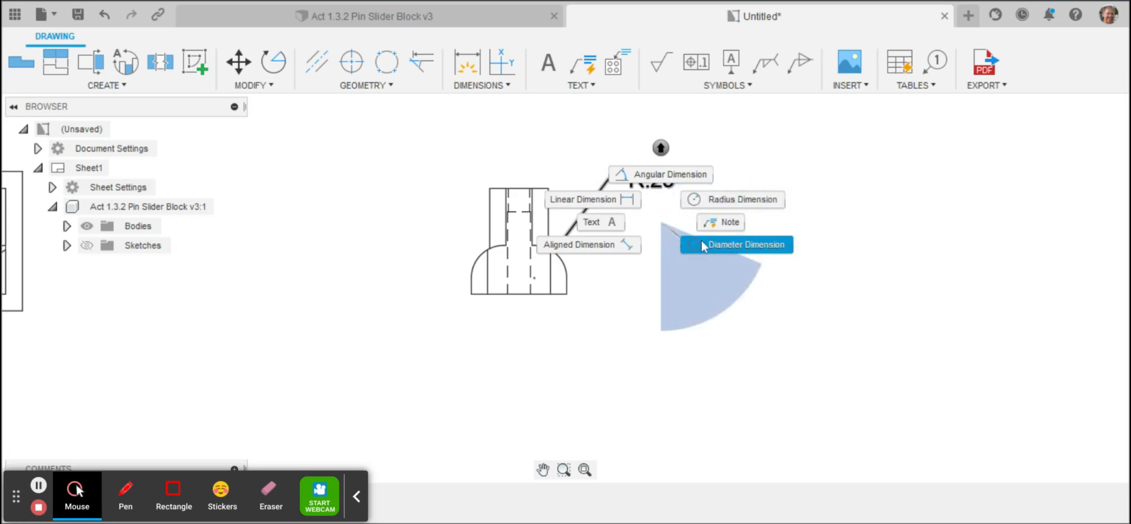
left_click(606, 228)
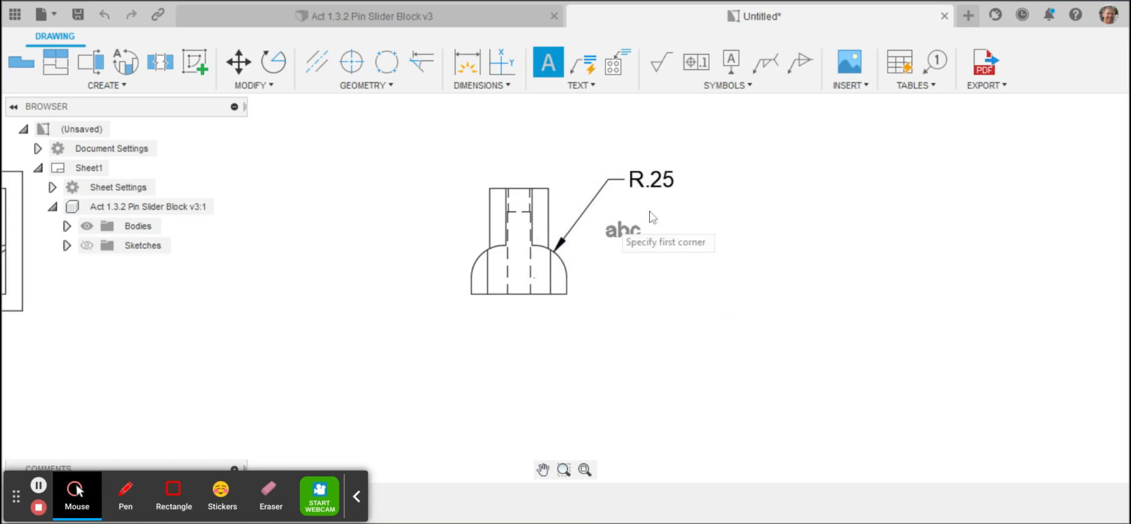
left_click(682, 174)
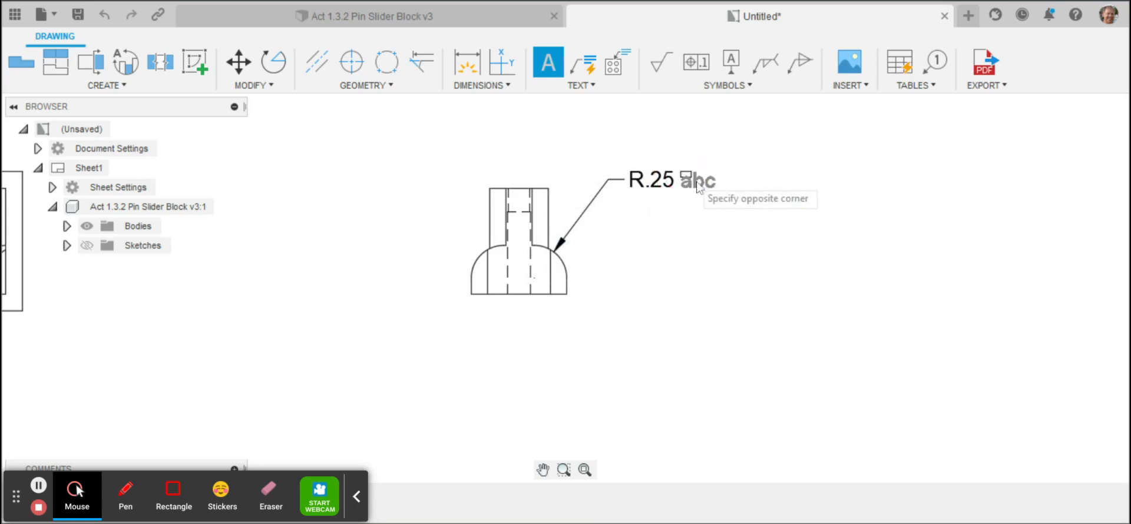
left_click(736, 197)
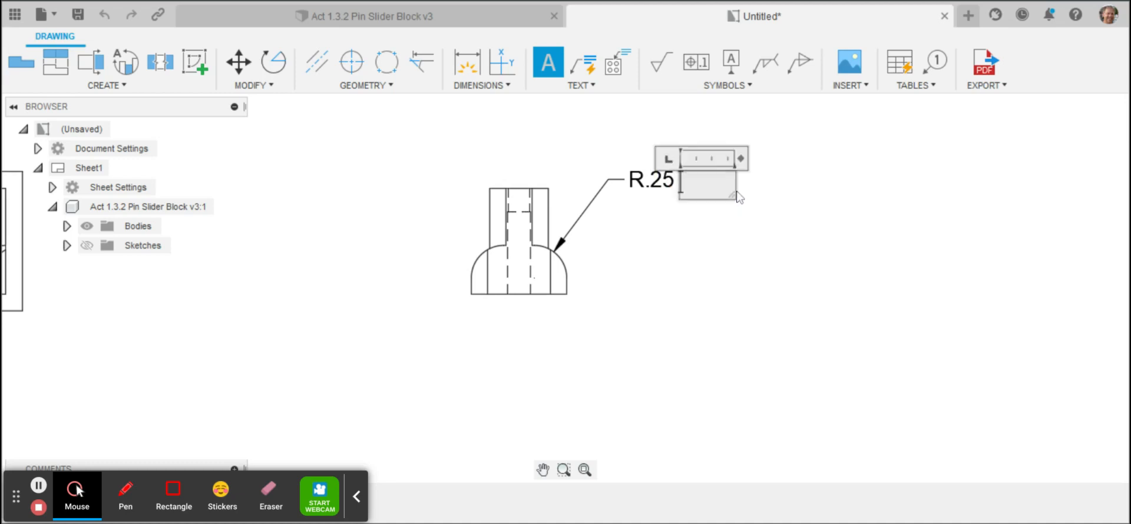
type("T")
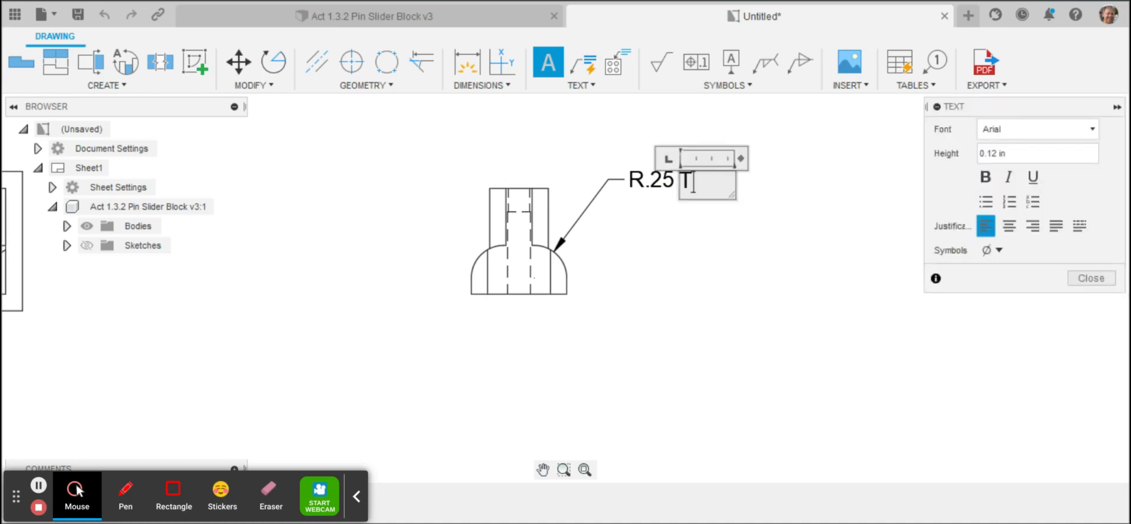
type("yp")
left_click(1091, 278)
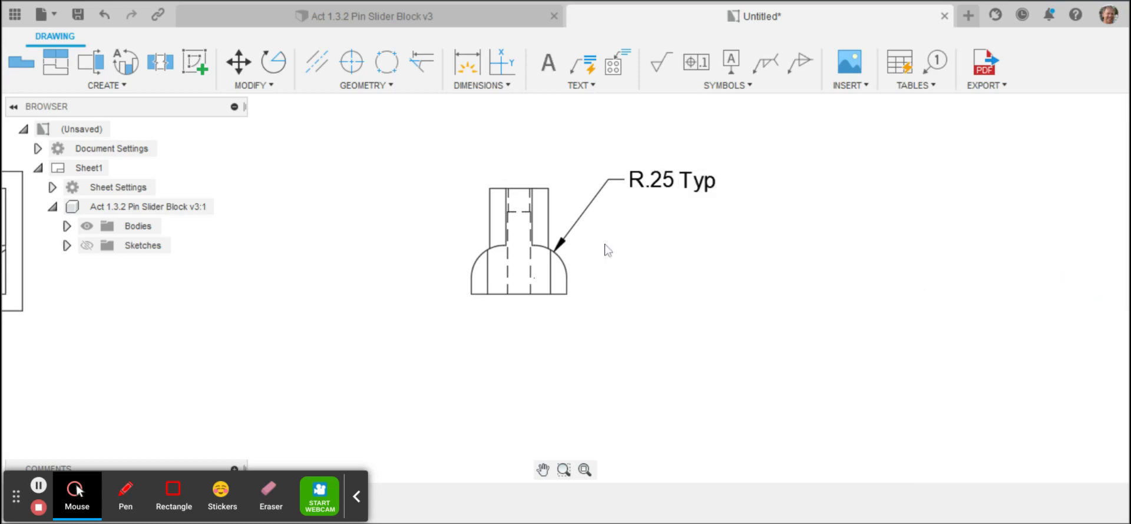
Step: Add a center mark to the hole in the lowest projected view
left_click(590, 471)
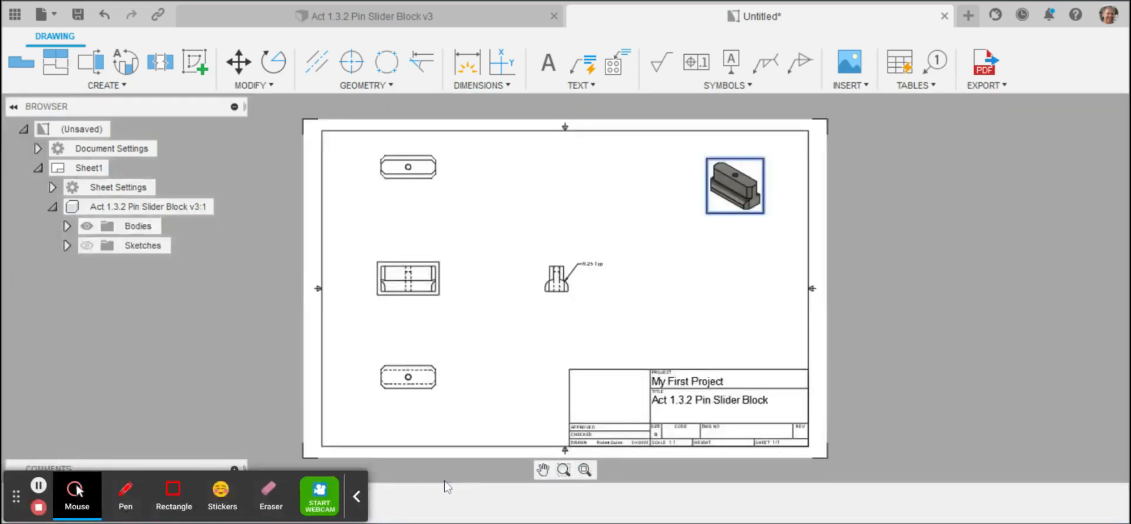
left_click(563, 469)
left_click_drag(357, 338, 462, 434)
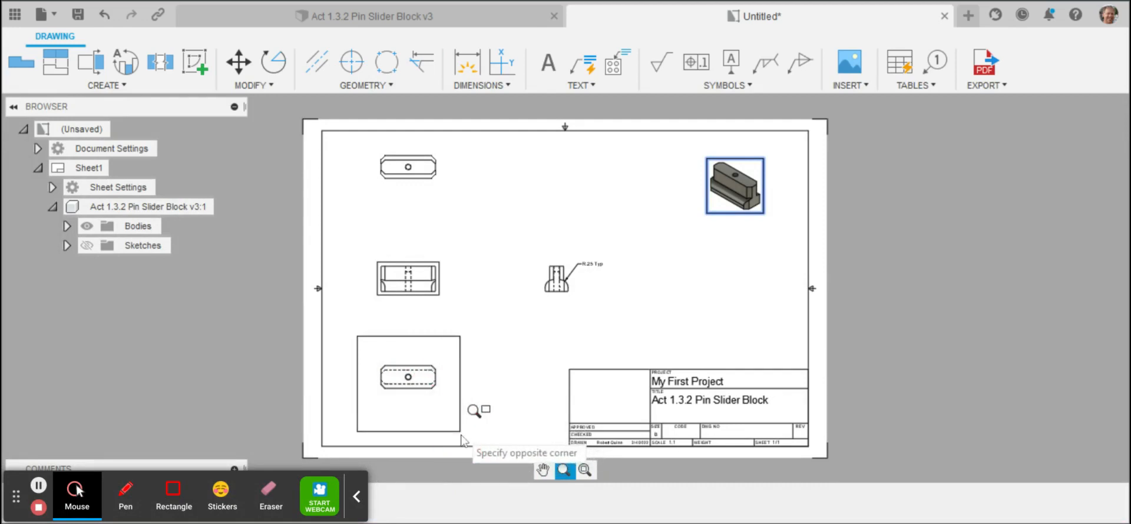
left_click(462, 436)
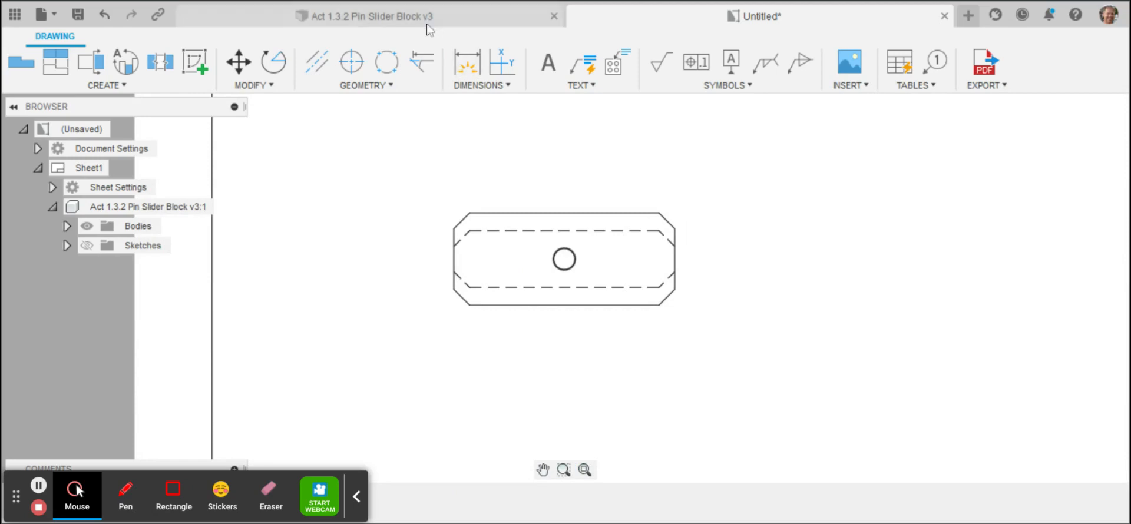
left_click(351, 65)
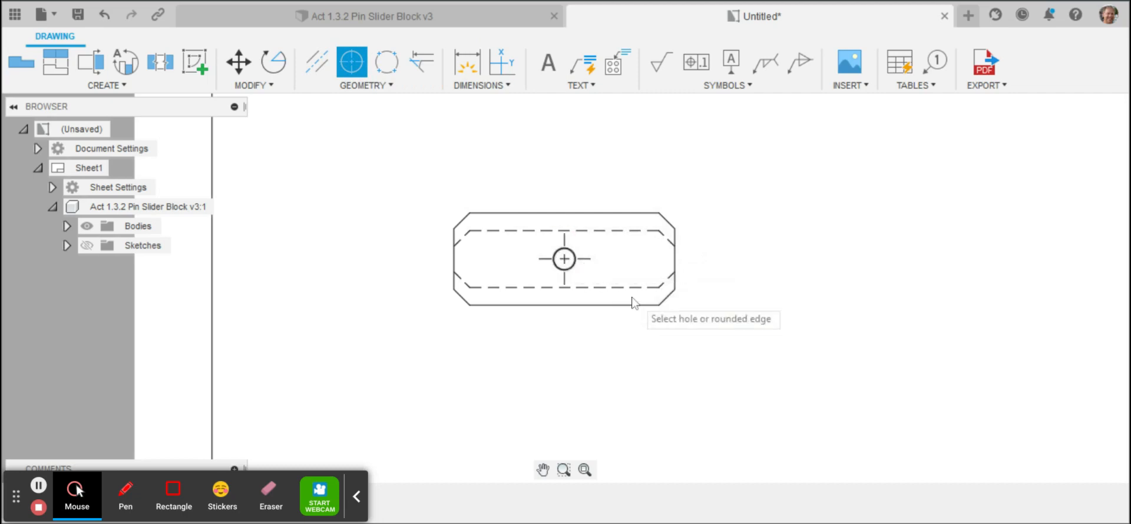
left_click(557, 242)
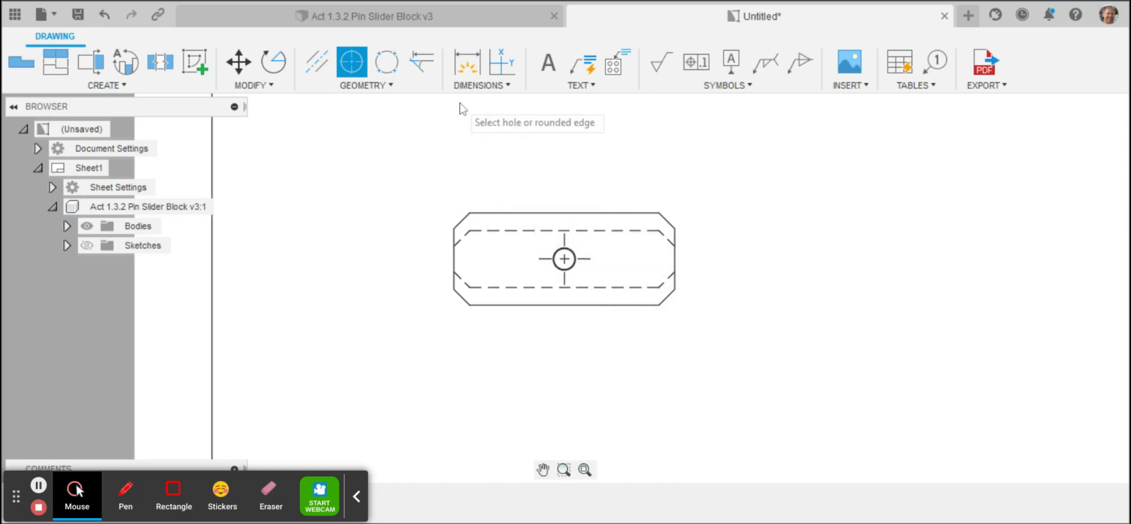
Step: Dimension the lower-right chamfer's height and width in the lowest view, placing one dimension to its right and the other below
key("d")
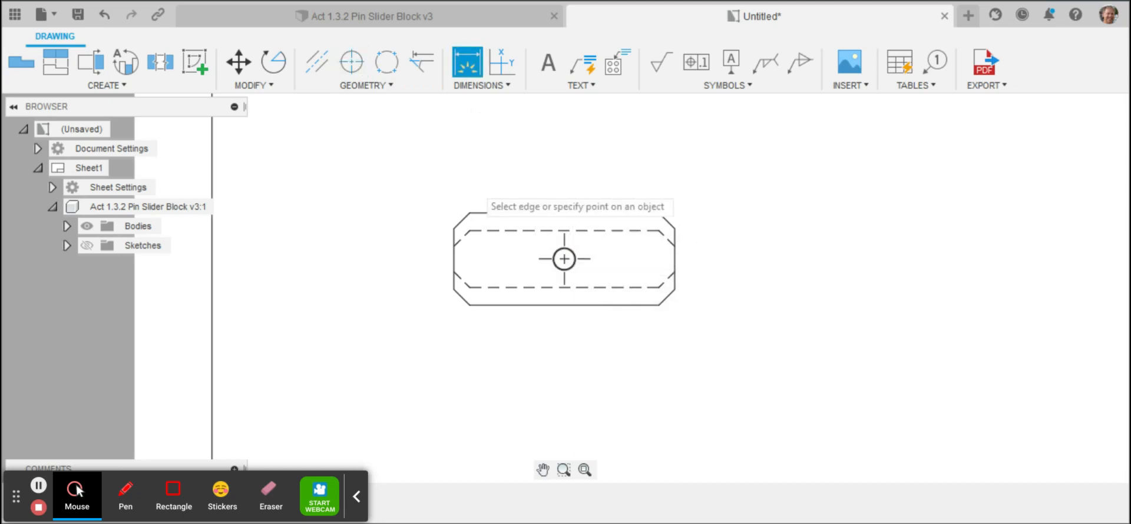
left_click(583, 305)
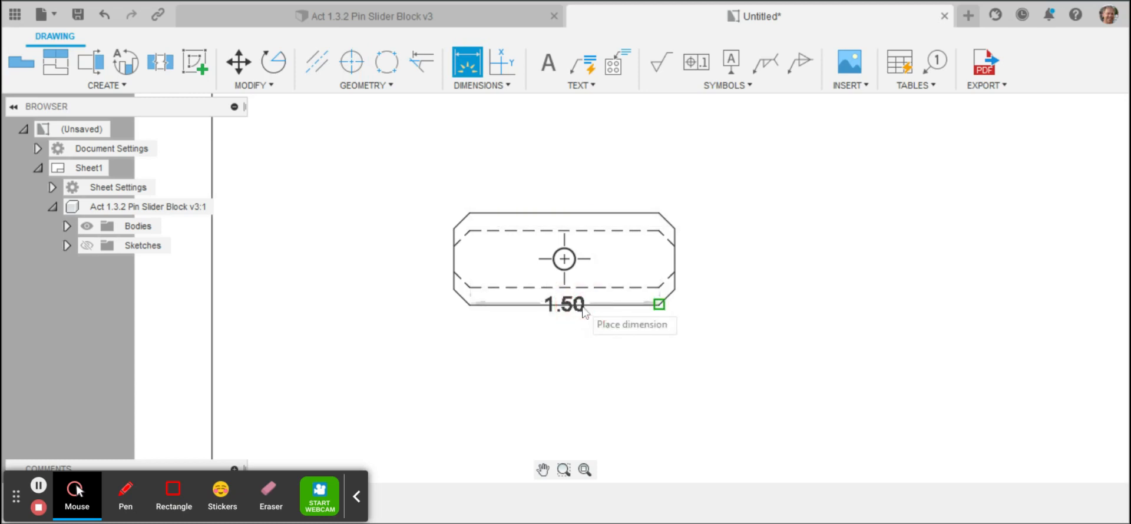
left_click(675, 290)
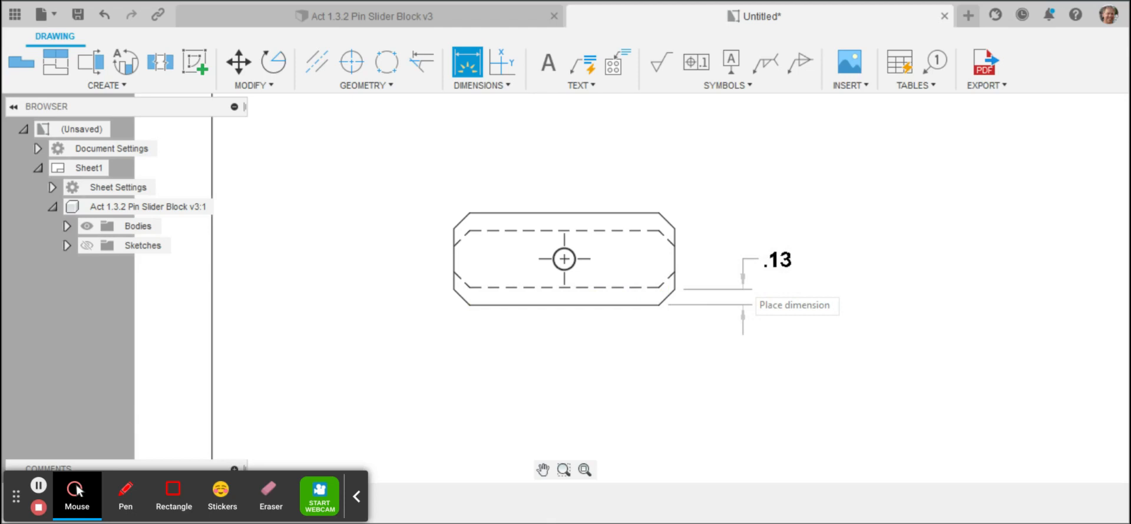
left_click(750, 301)
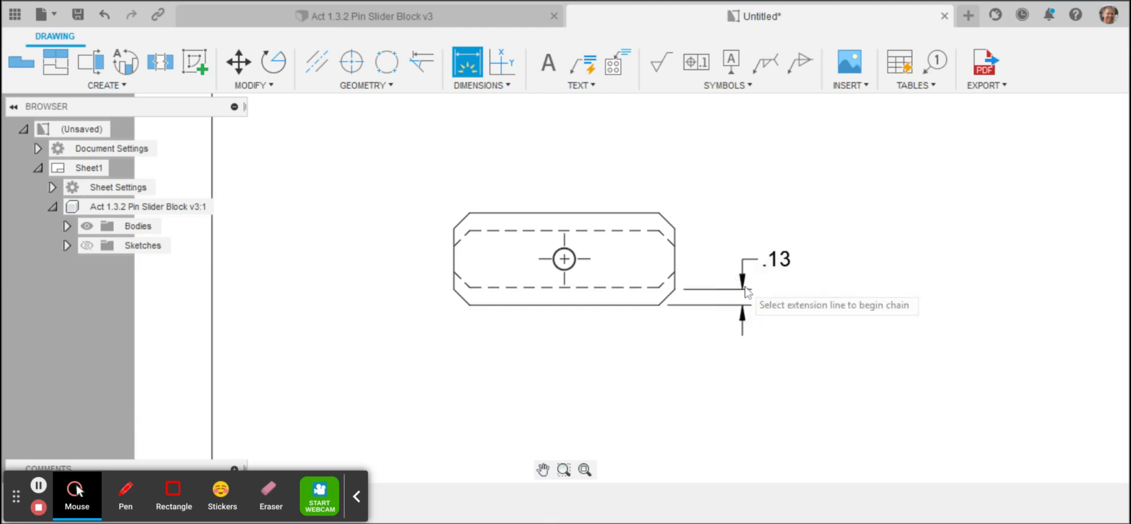
left_click(675, 269)
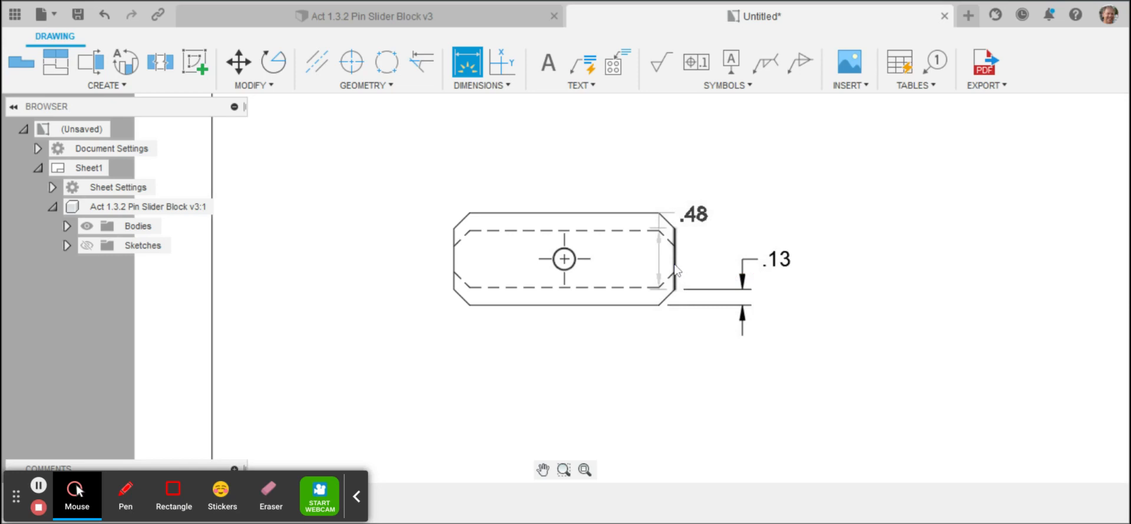
left_click(659, 304)
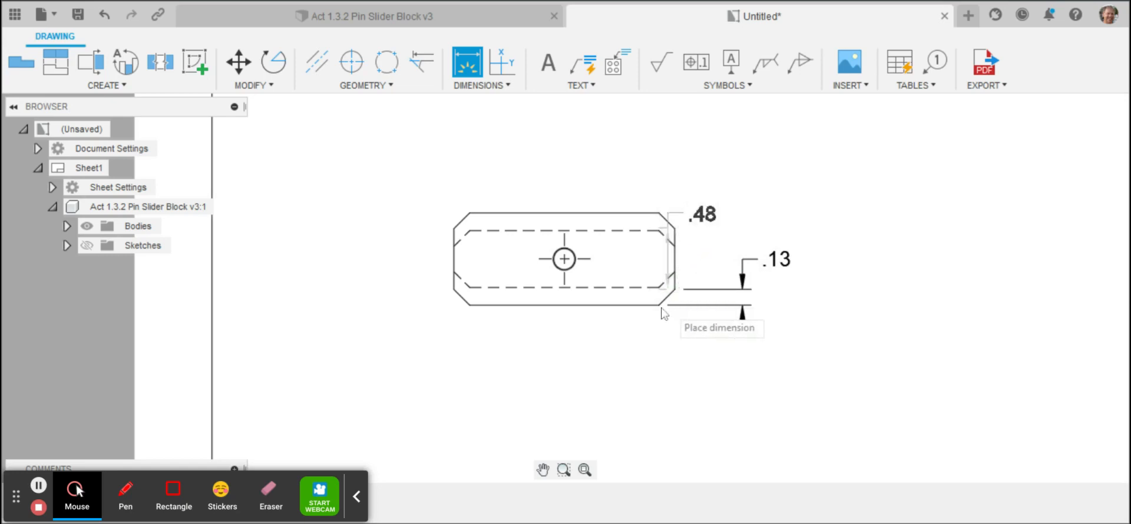
left_click(651, 378)
key("Escape")
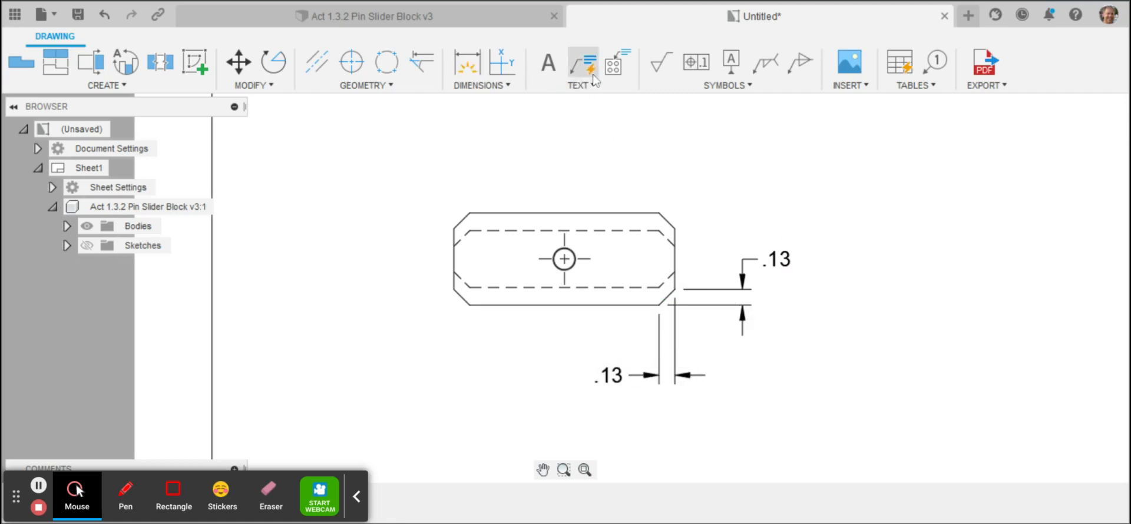
Step: Add the text "Typ" directly after the chamfer's height dimension in the lowest view
left_click(547, 61)
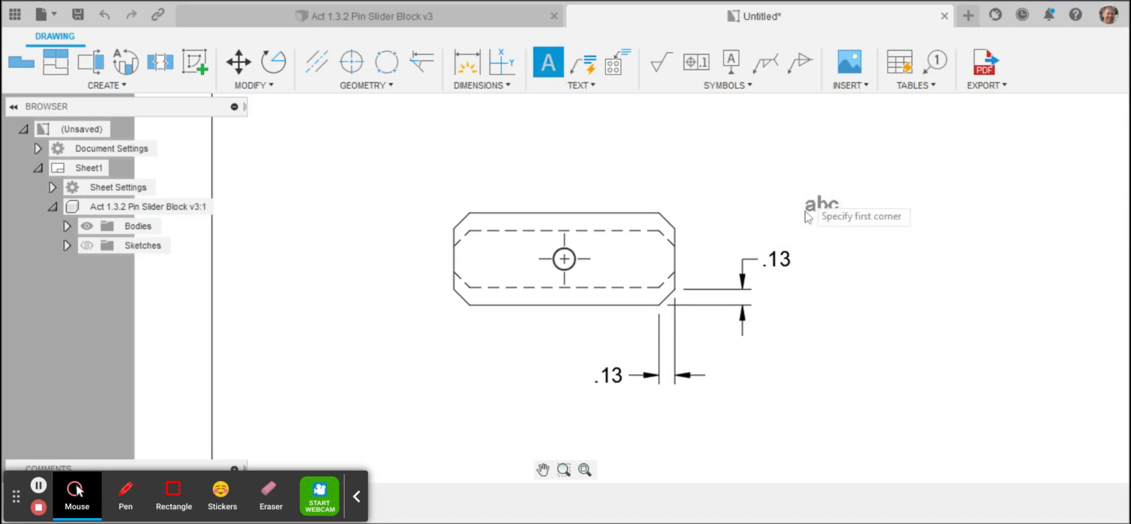
left_click(790, 250)
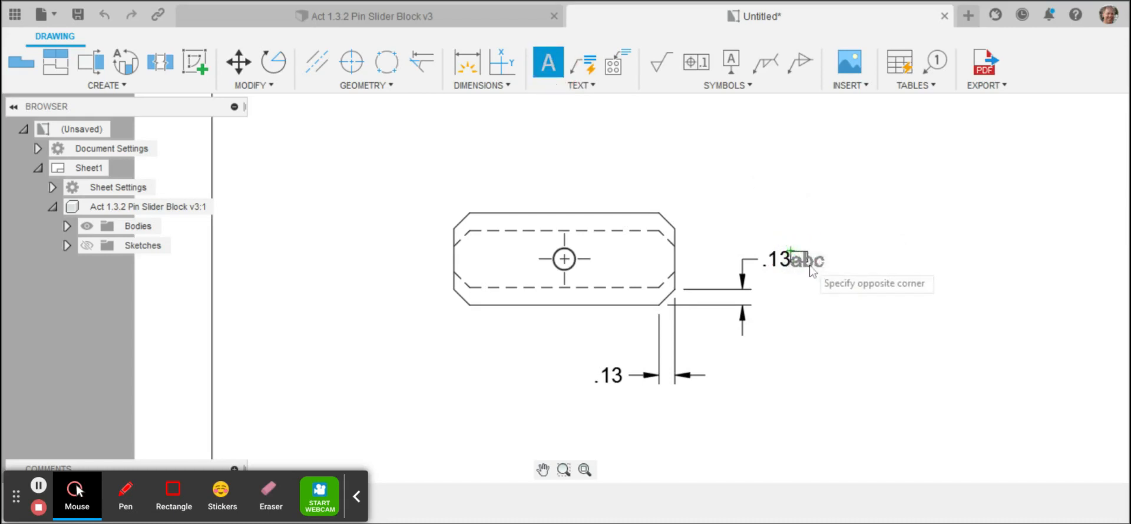
left_click(848, 274)
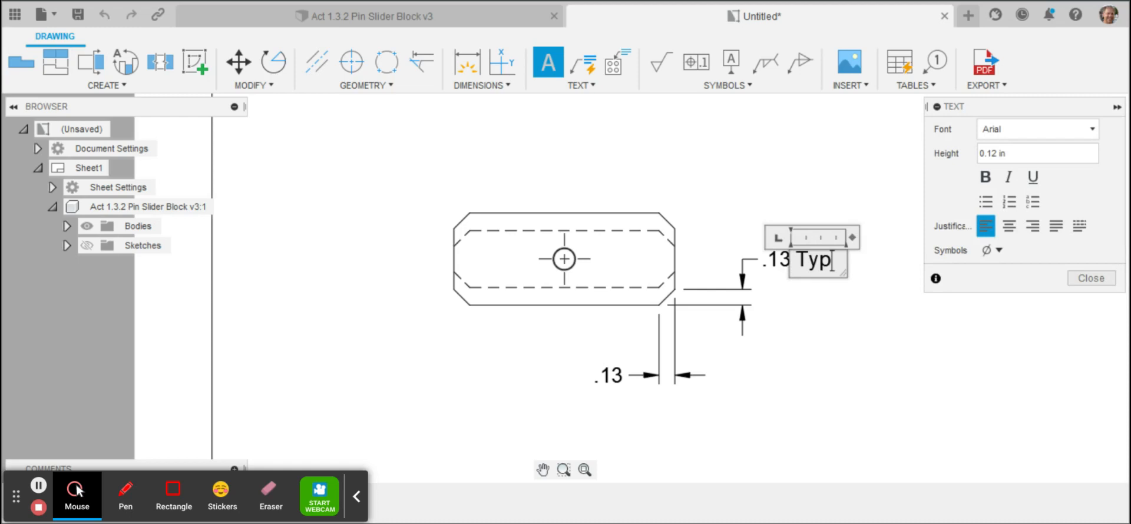
type(".13 Typ")
key("Return")
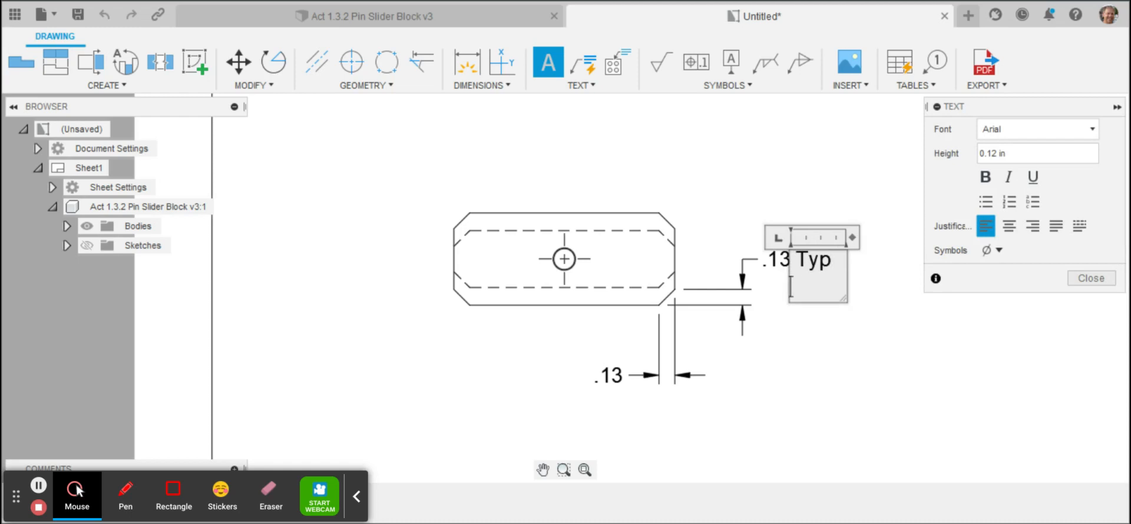
key("BackSpace")
left_click(1091, 278)
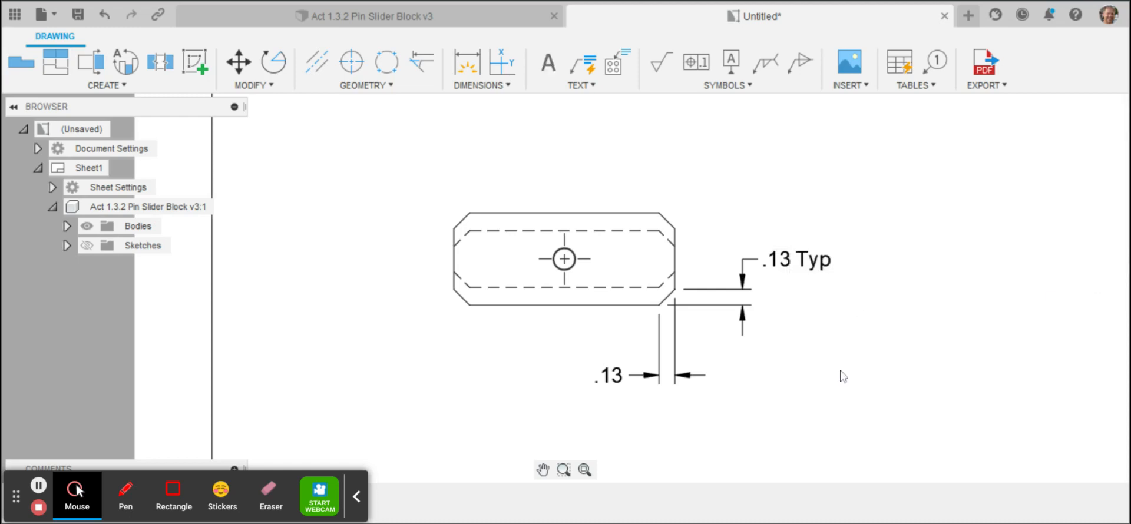
Step: Add the text "Typ" beneath the chamfer's width dimension in the lowest view, shifting it down slightly to clear the dimension value
left_click(623, 381)
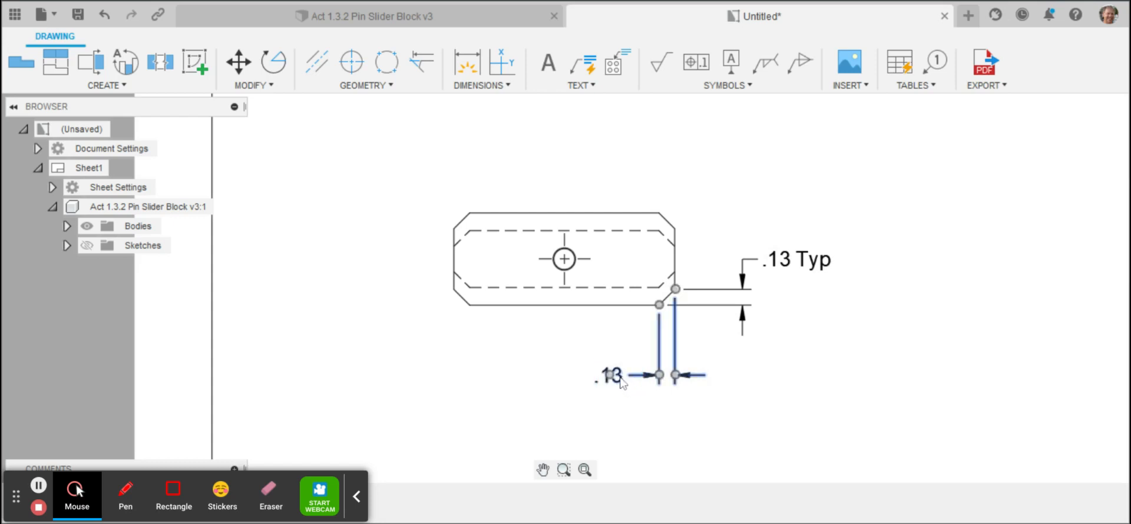
left_click(621, 381)
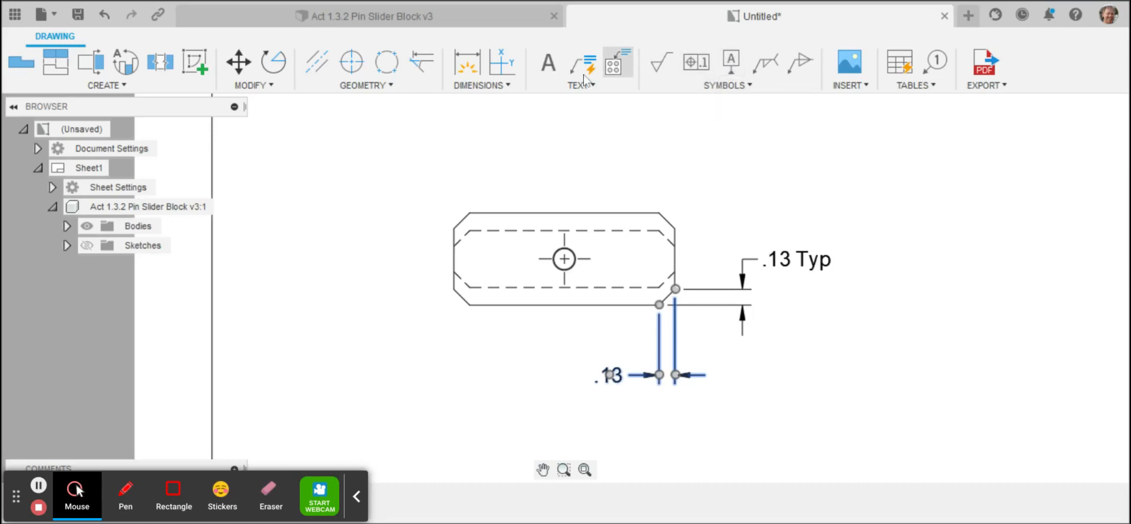
left_click(548, 62)
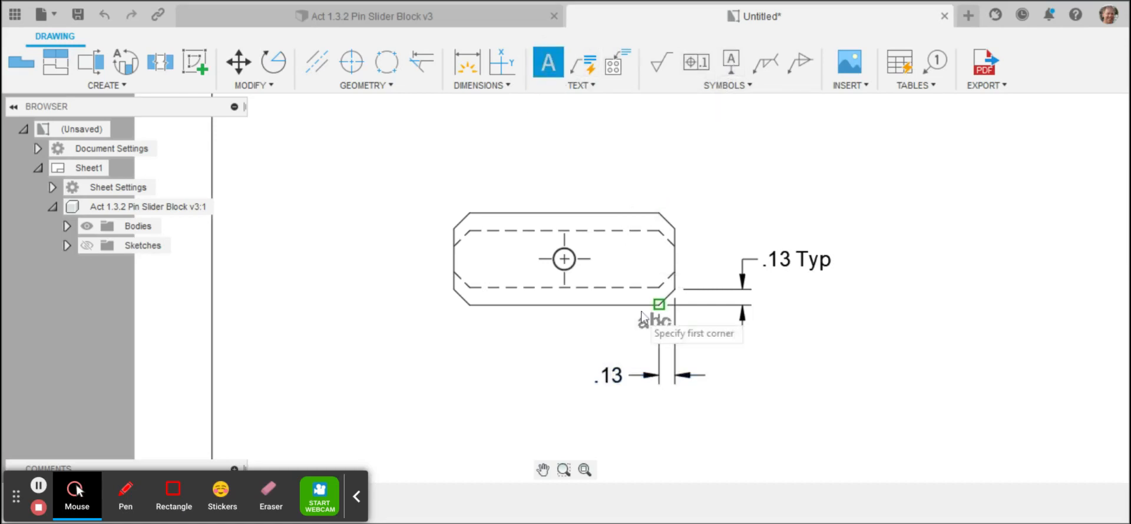
left_click(597, 393)
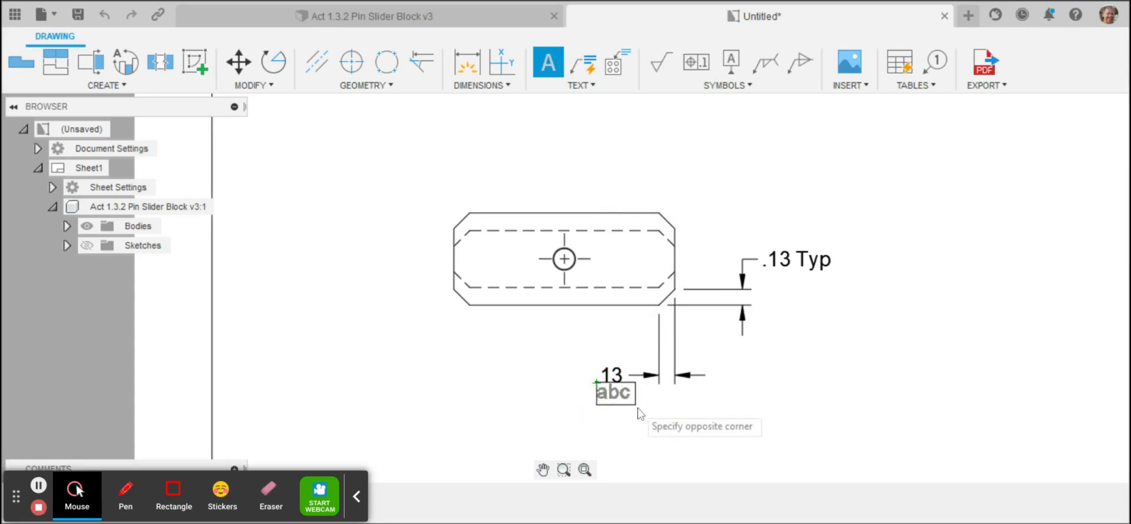
left_click(637, 409)
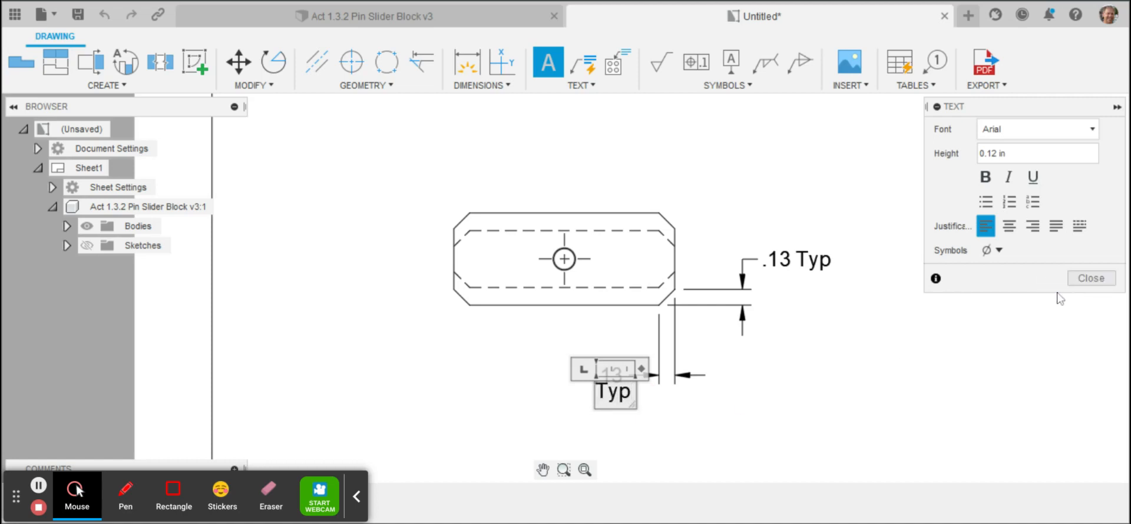
left_click(1090, 278)
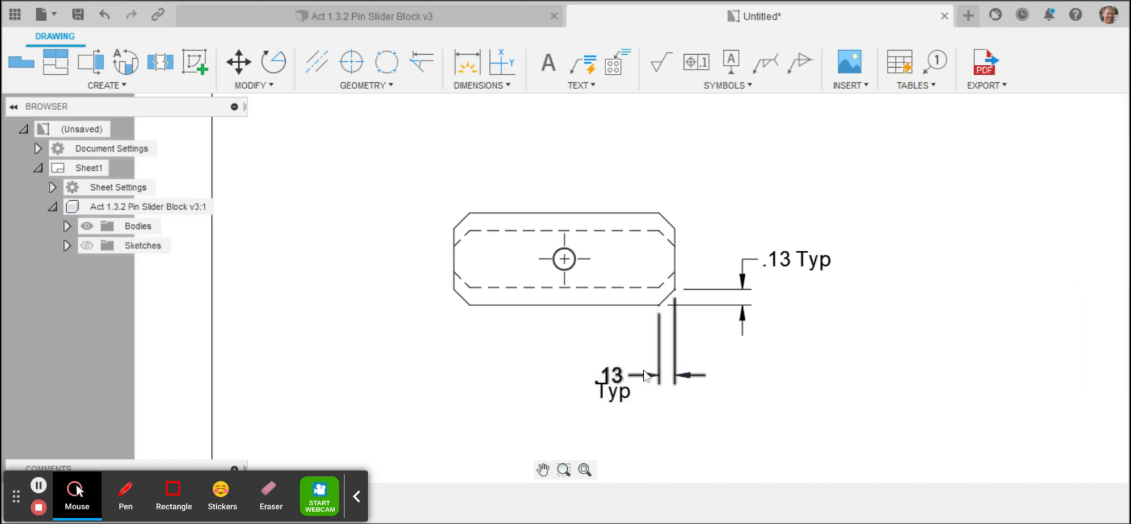
left_click_drag(601, 399, 604, 405)
left_click(603, 406)
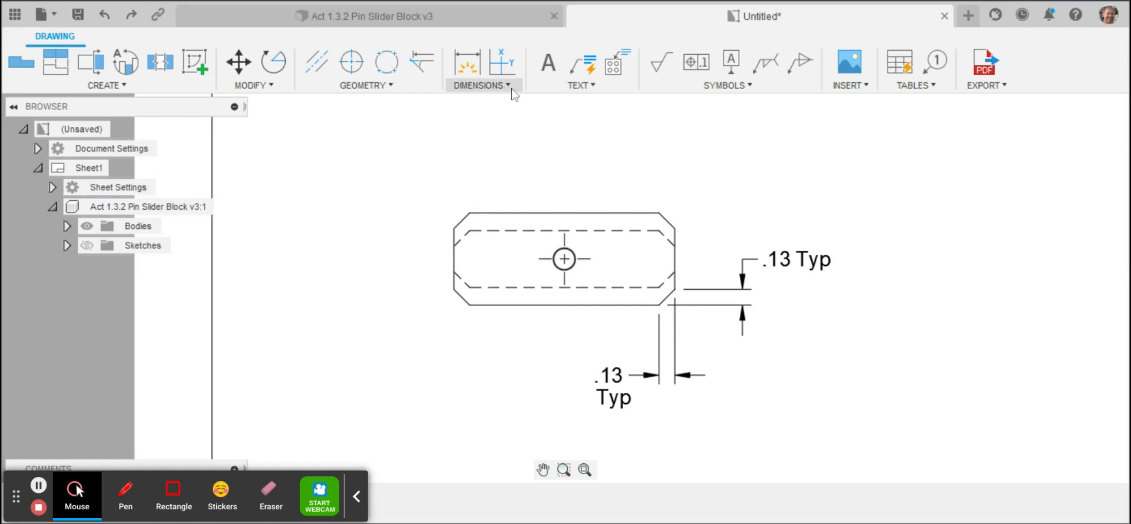
Step: Attach an automatic hole note to the central hole of the lowest view, placing it above and to the right of the hole
left_click(563, 87)
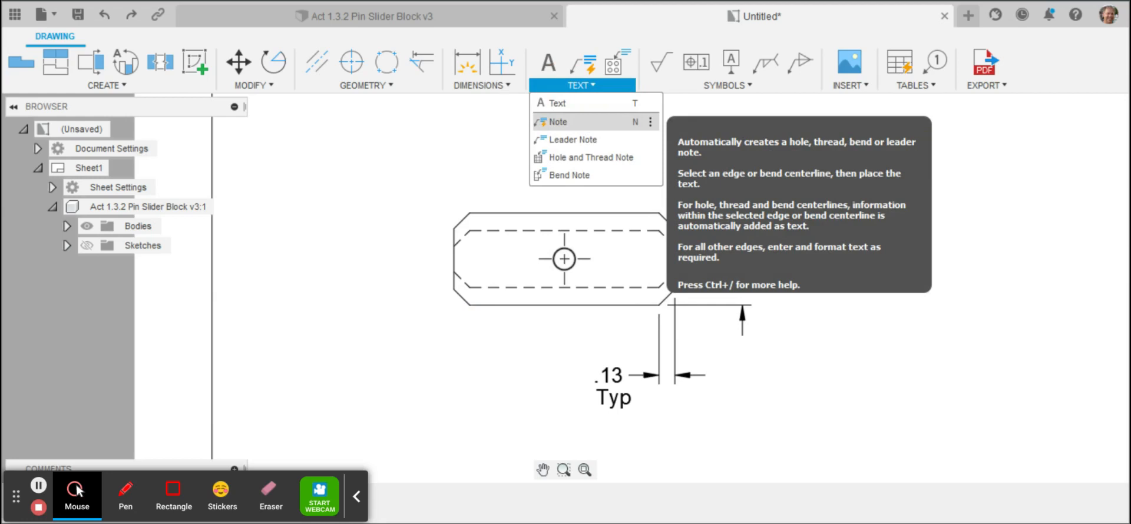
left_click(583, 123)
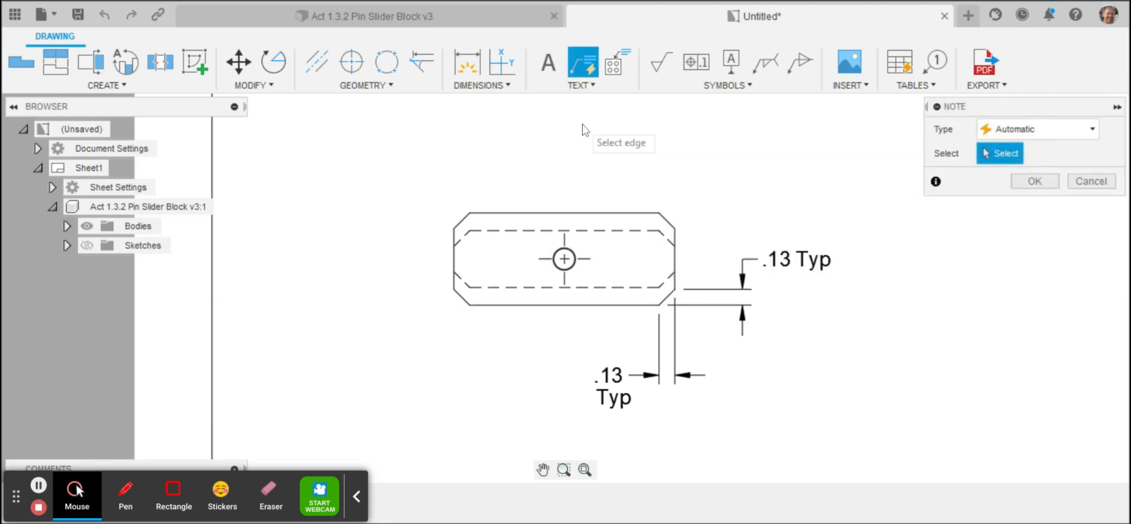
left_click(570, 255)
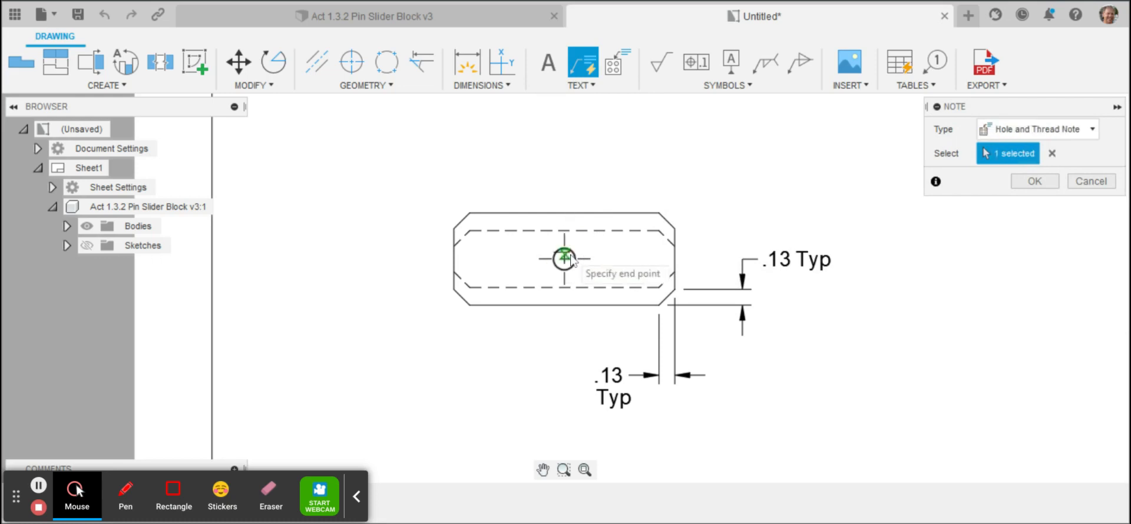
left_click(626, 177)
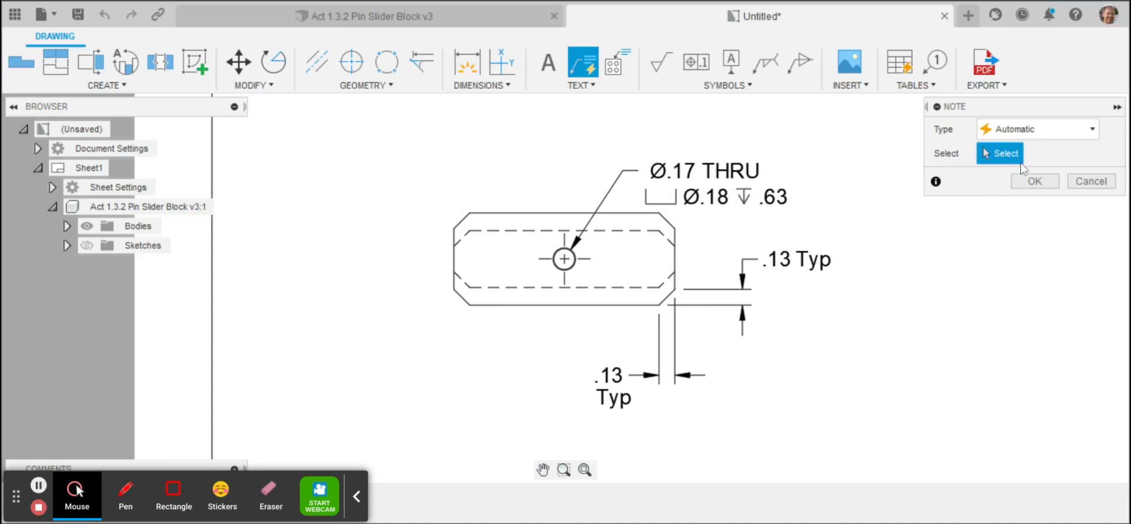
left_click(1032, 181)
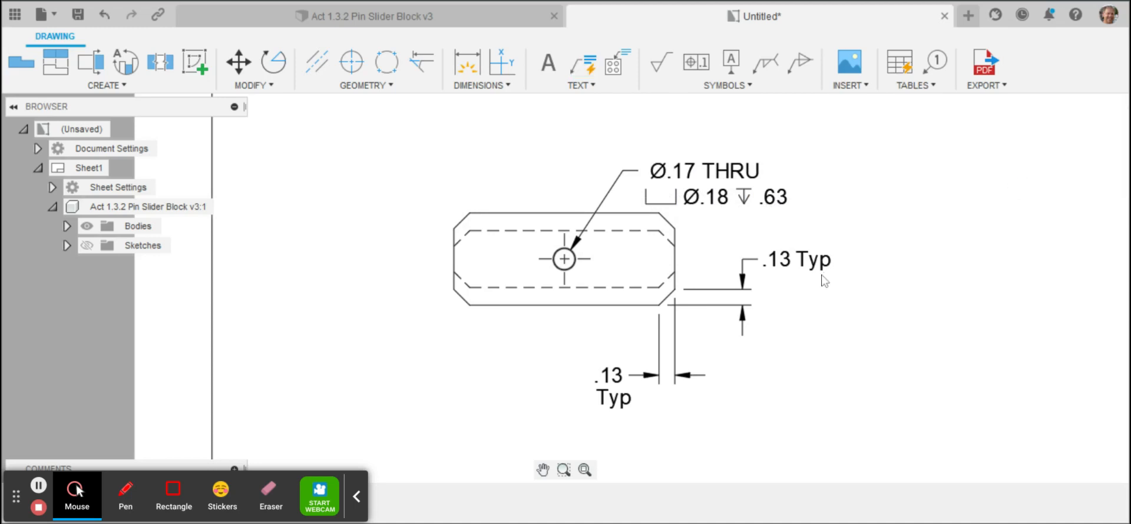
Step: Dimension the overall width of the front view between its outer vertical edges, placing the dimension above the view
left_click(584, 470)
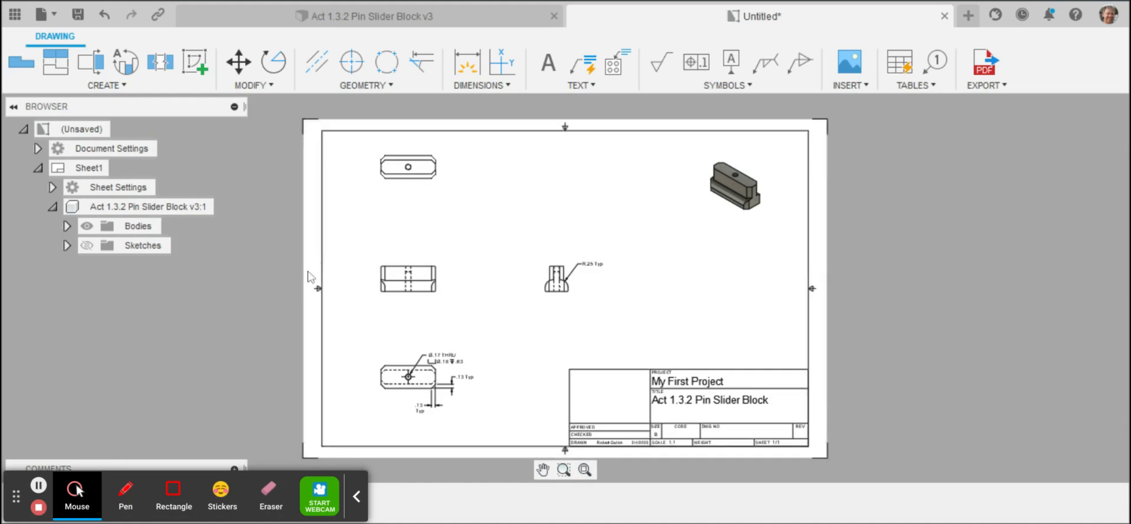
left_click(563, 470)
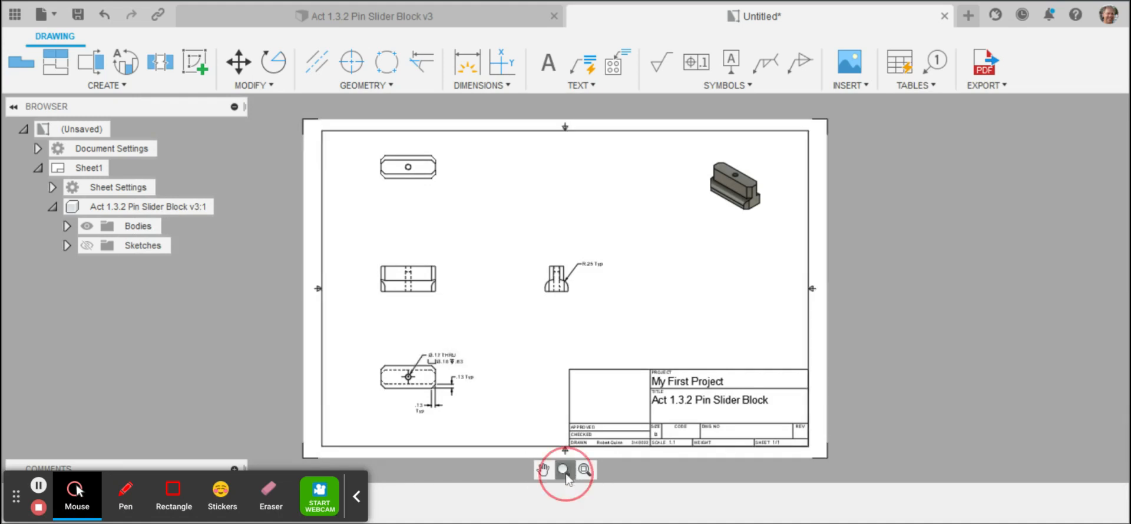
left_click(361, 237)
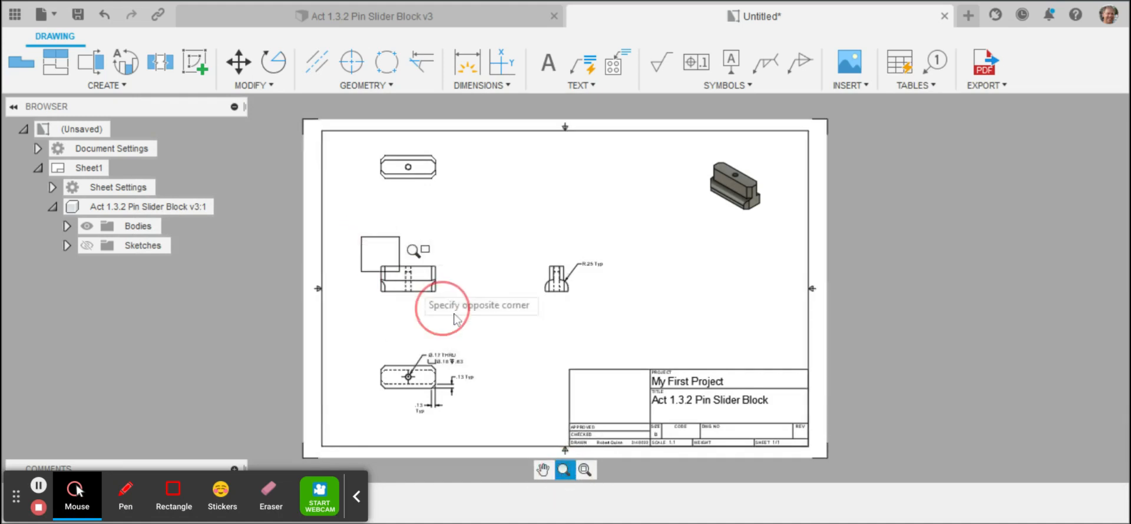
left_click(467, 322)
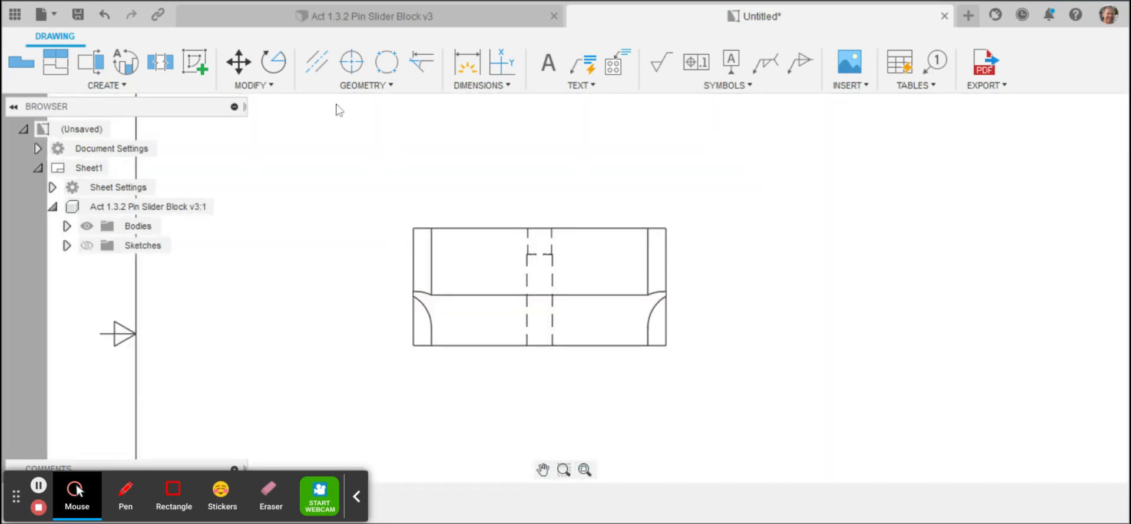
key("d")
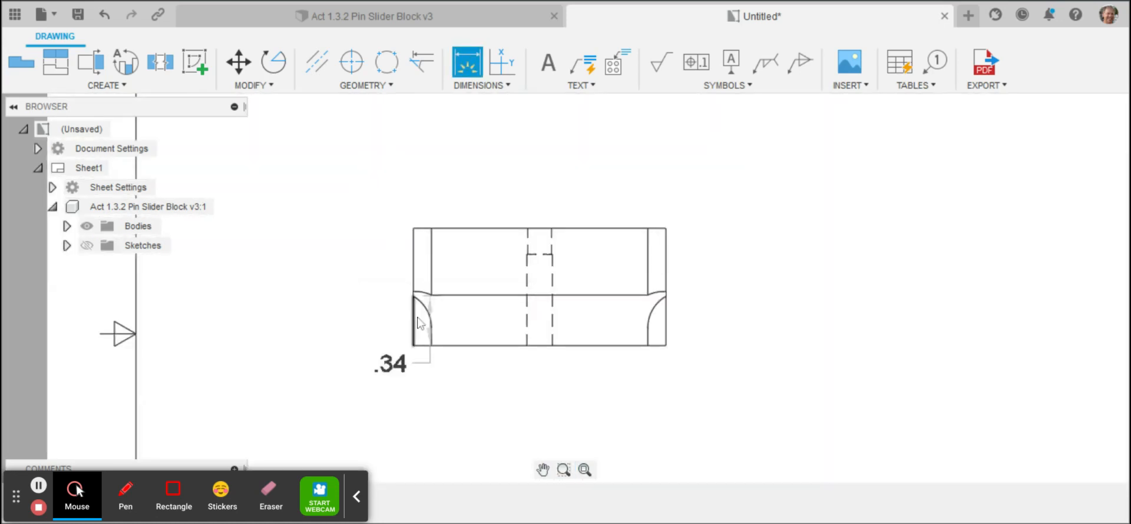
left_click(412, 264)
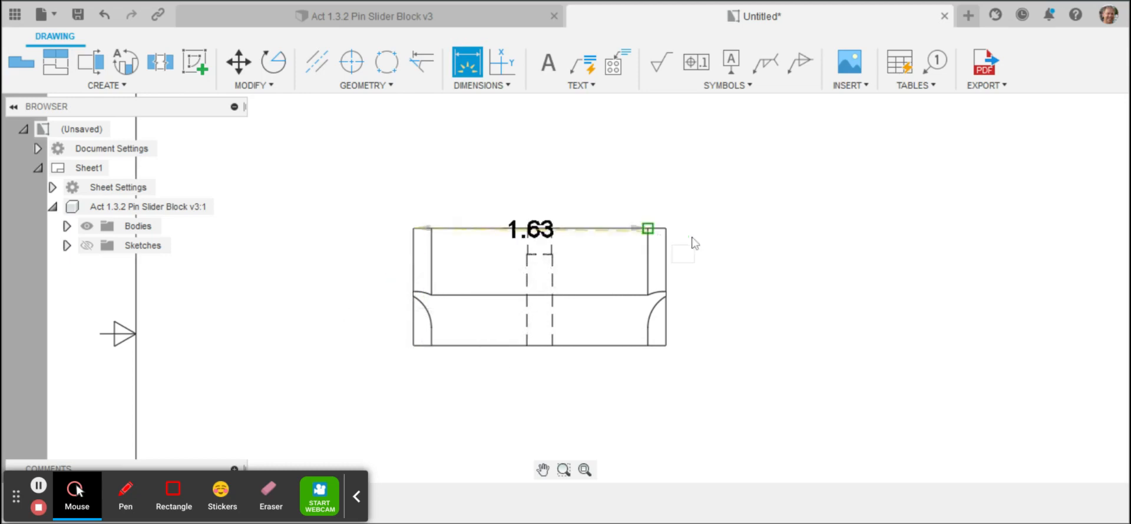
left_click(666, 253)
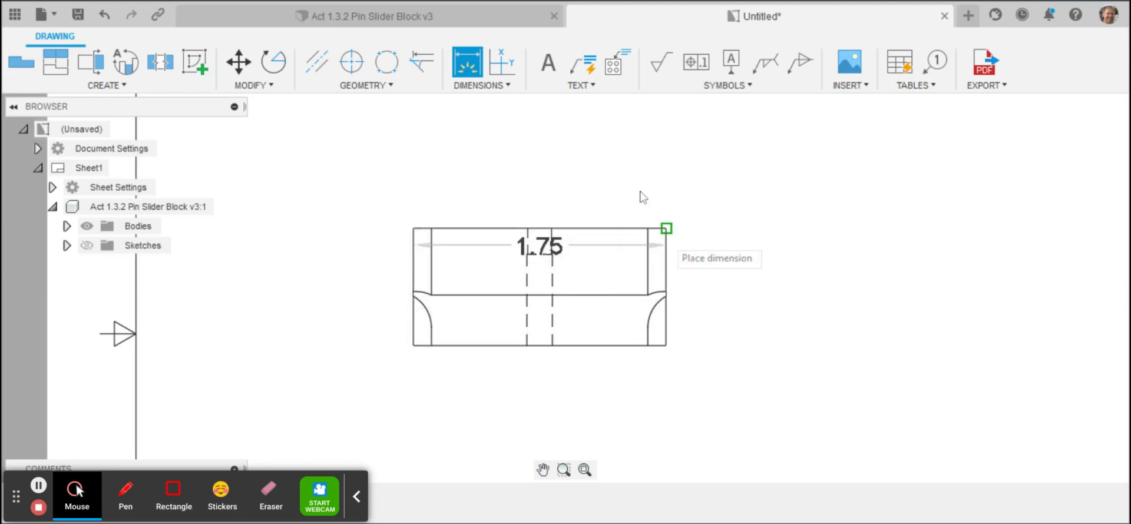
left_click(570, 157)
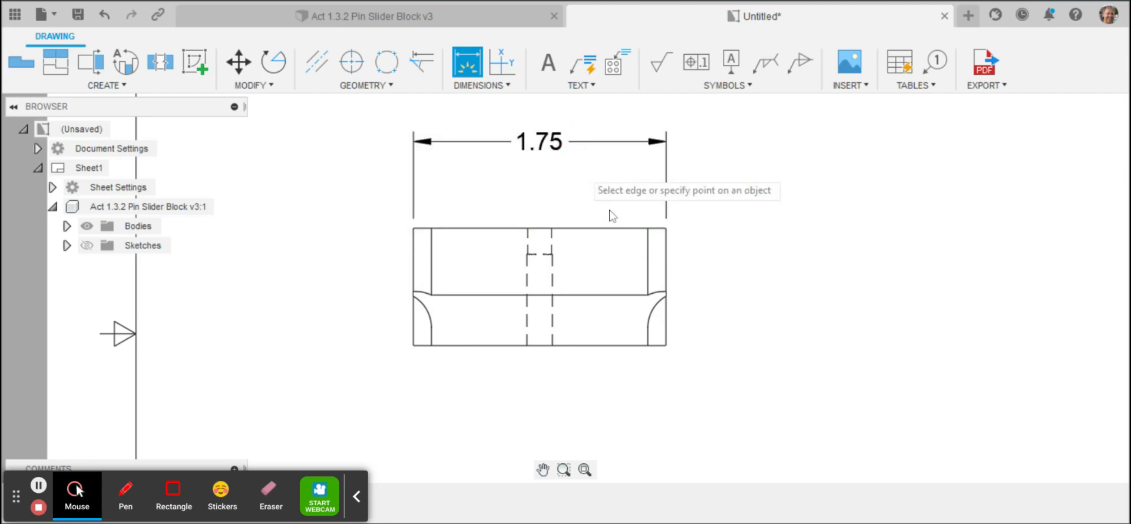
Step: Dimension the front view's overall height and its lower base height, placing both to the right with the overall height outermost
left_click(648, 229)
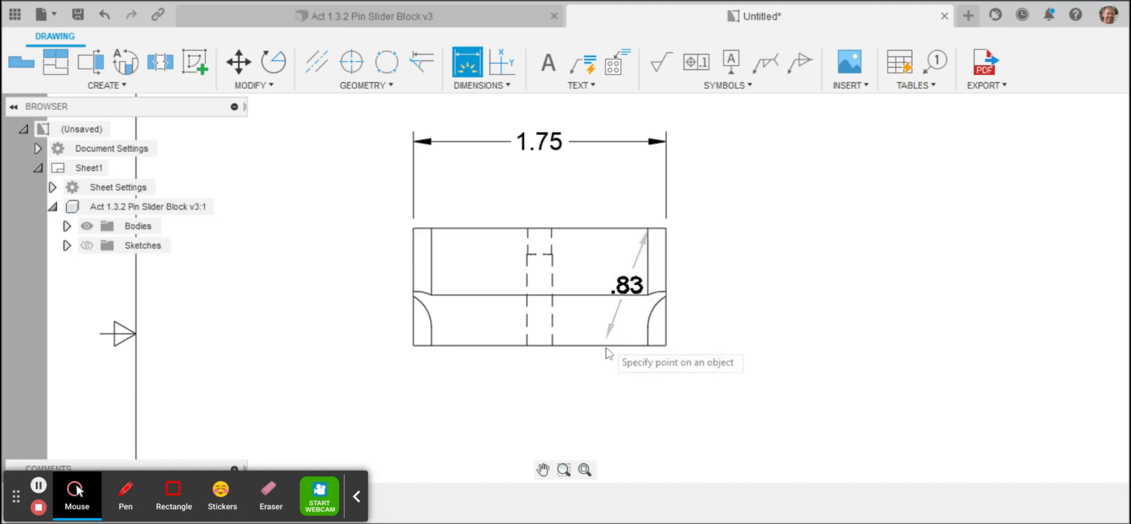
left_click(663, 345)
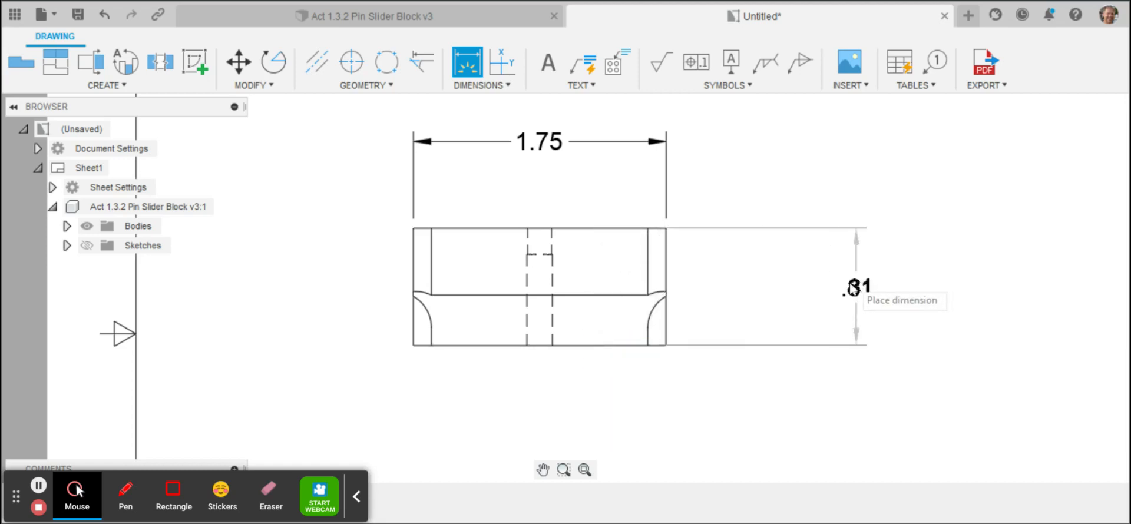
left_click(824, 285)
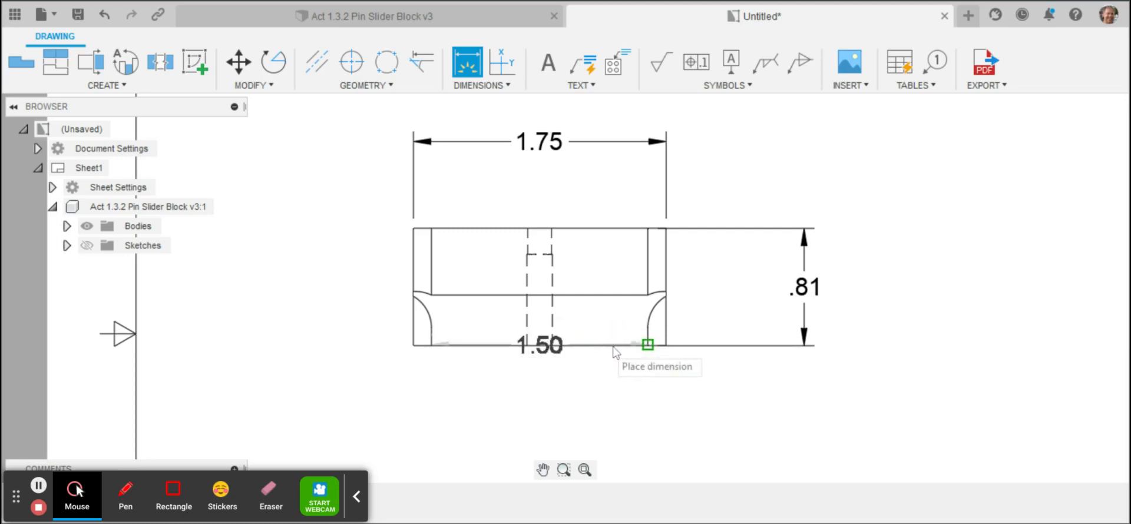
left_click(668, 295)
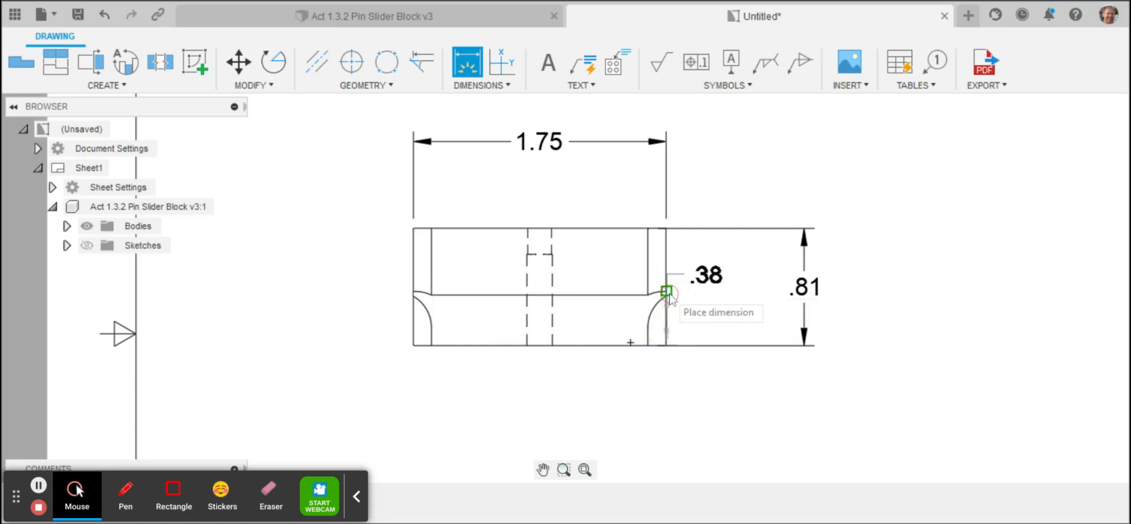
left_click(736, 305)
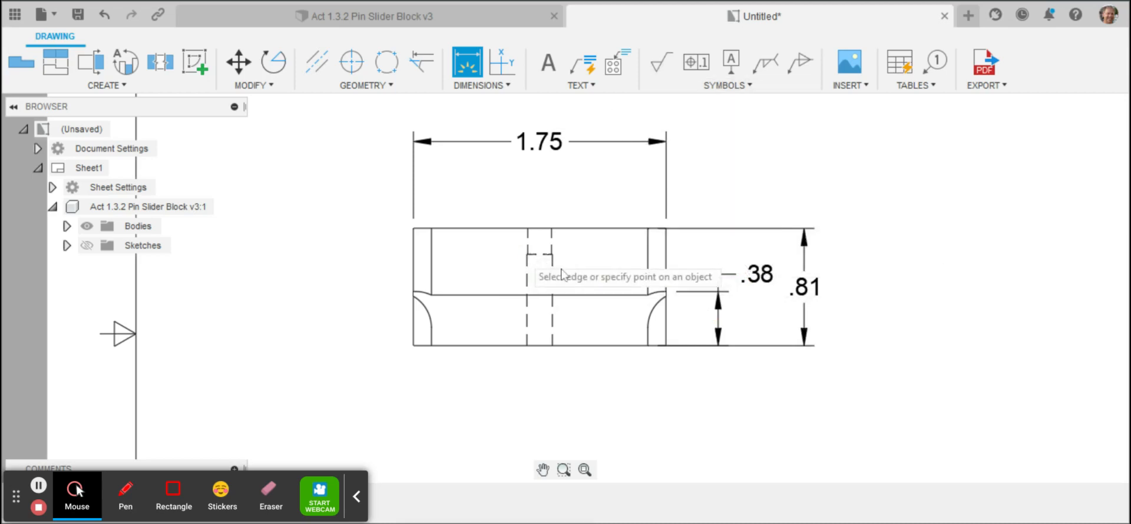
Step: Add centerlines between the hidden edges of both the lower and upper hole sections in the front view
left_click(317, 61)
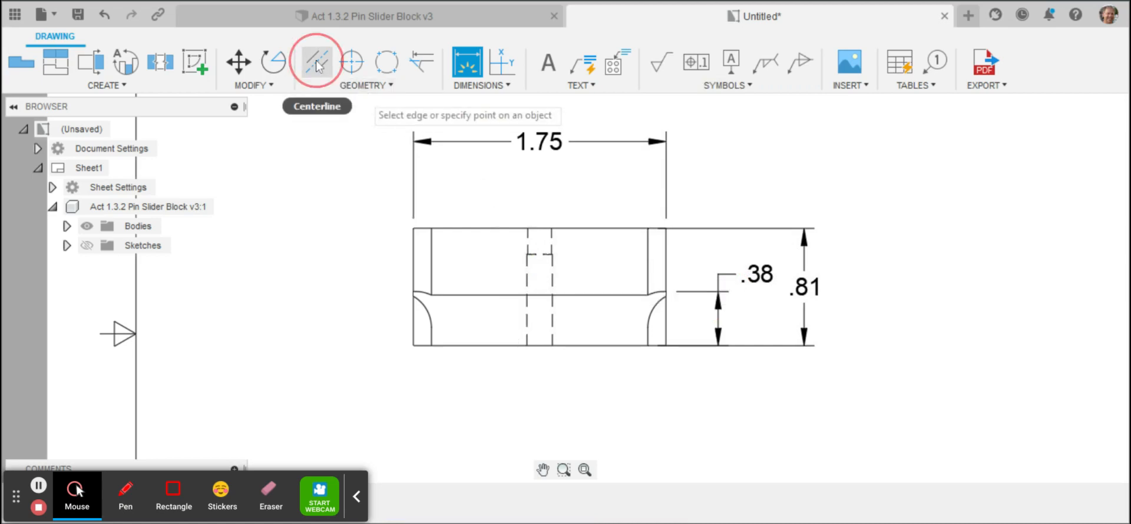
left_click(528, 289)
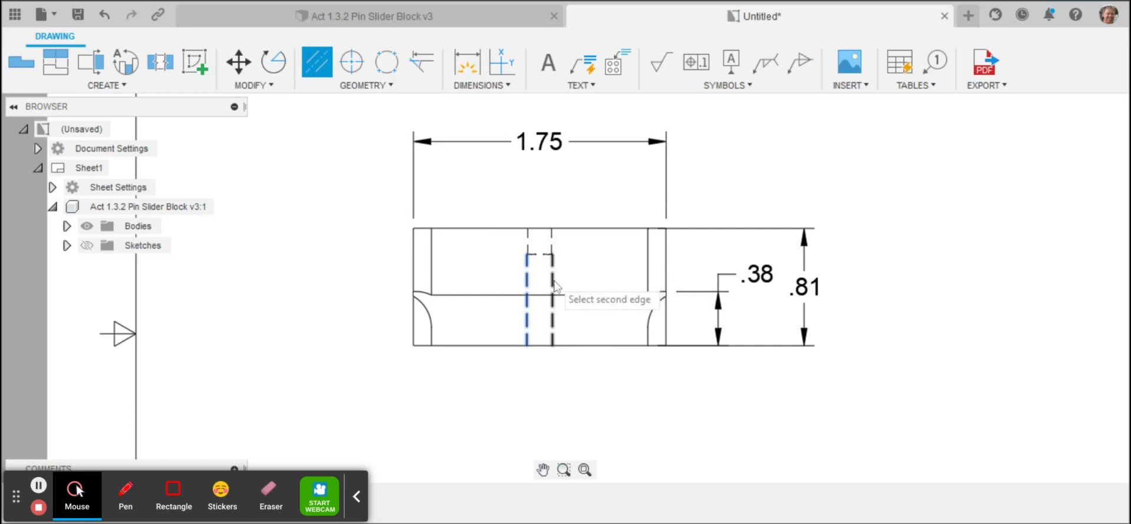
left_click(553, 282)
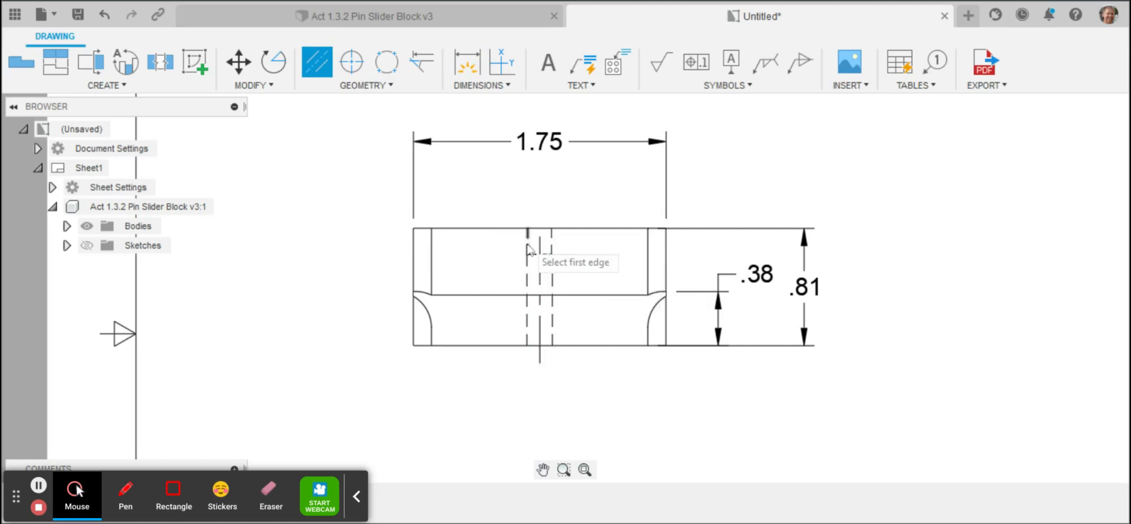
left_click(552, 248)
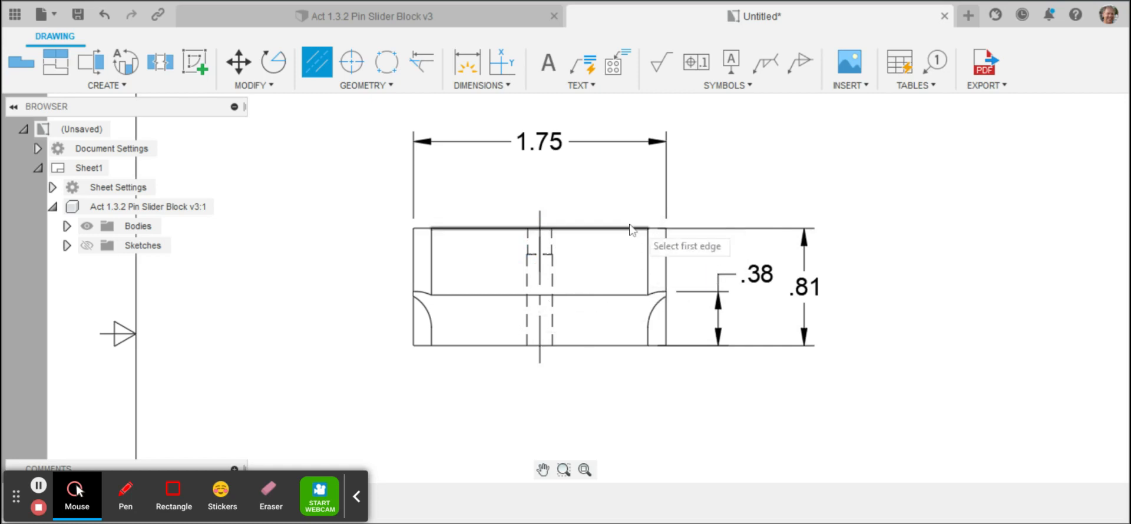
left_click(584, 470)
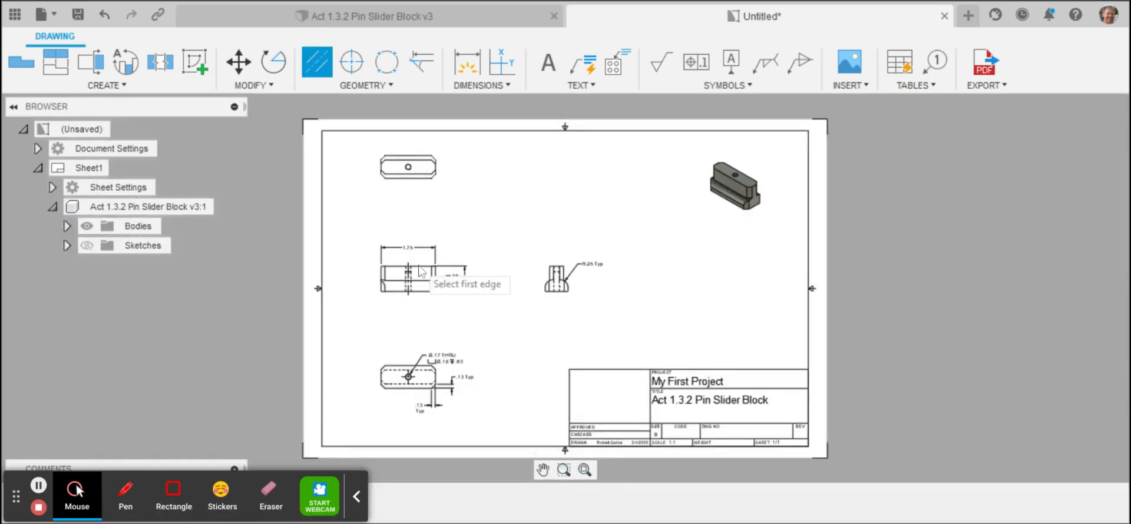
Step: Add a center mark to the hole in the uppermost view
left_click(563, 470)
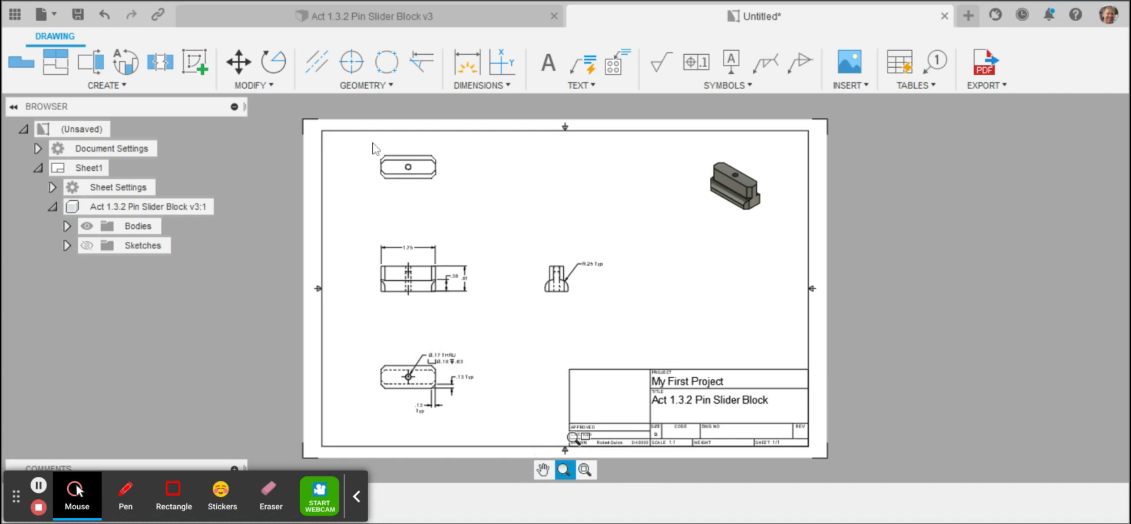
left_click_drag(371, 141, 466, 232)
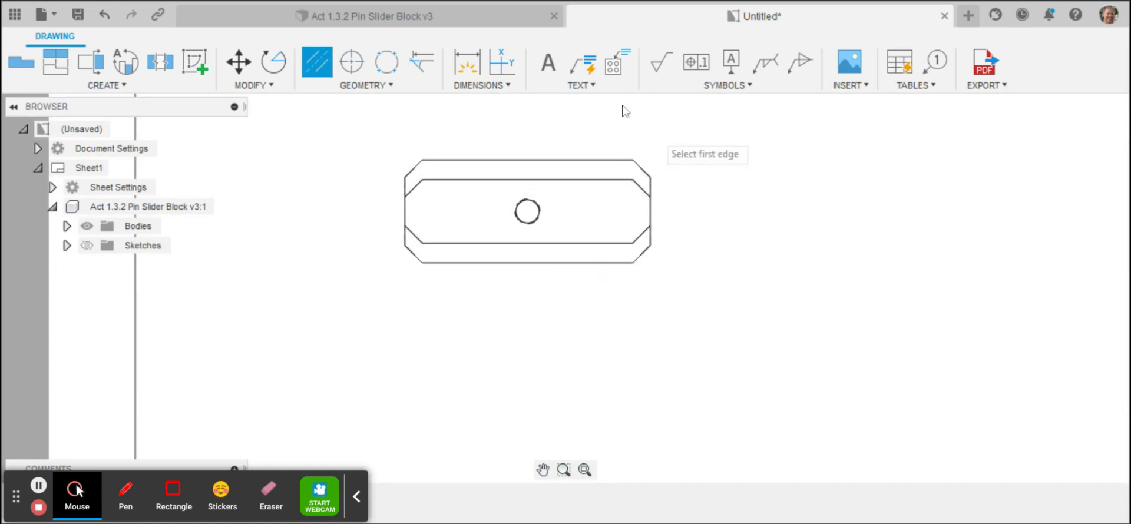
left_click(351, 61)
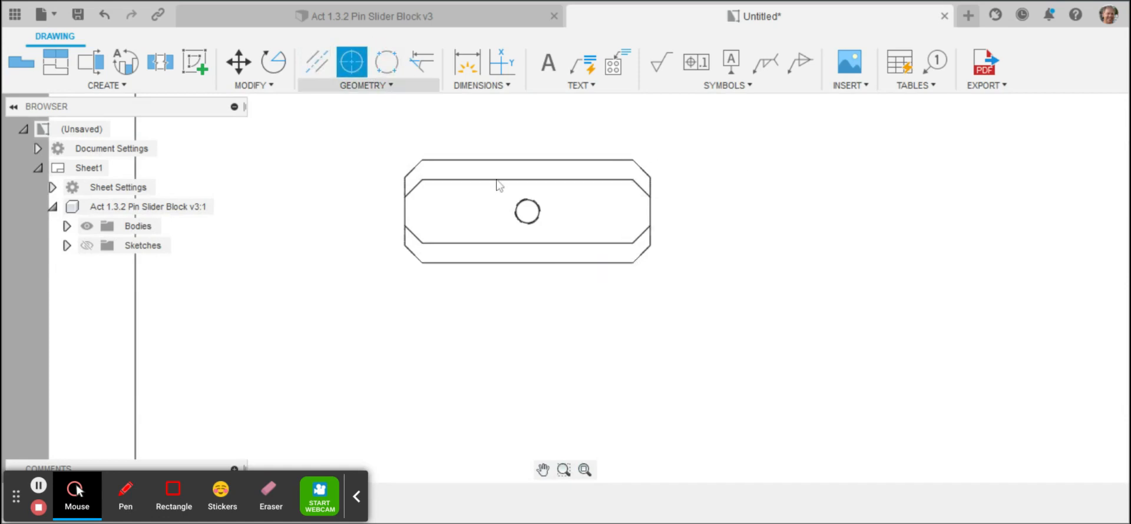
left_click(530, 209)
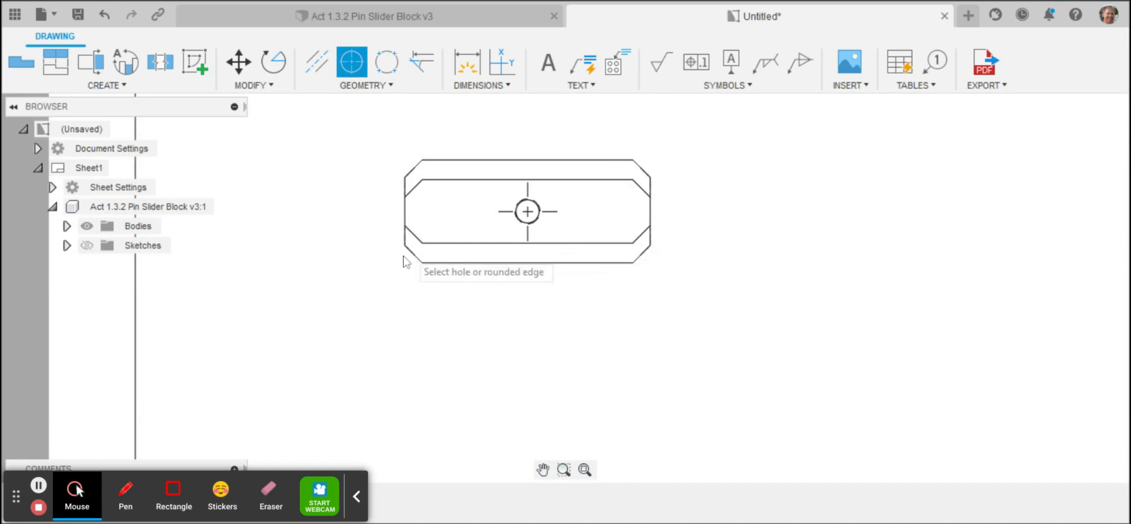
Step: Dimension the horizontal distance from the uppermost view's left edge to the hole center, placing it below the view
key("d")
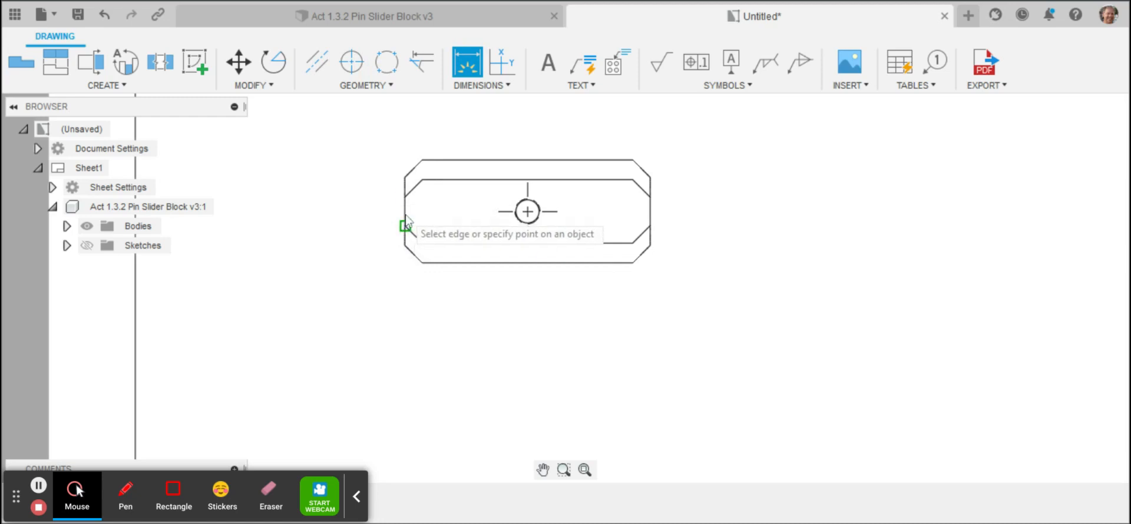
left_click(406, 245)
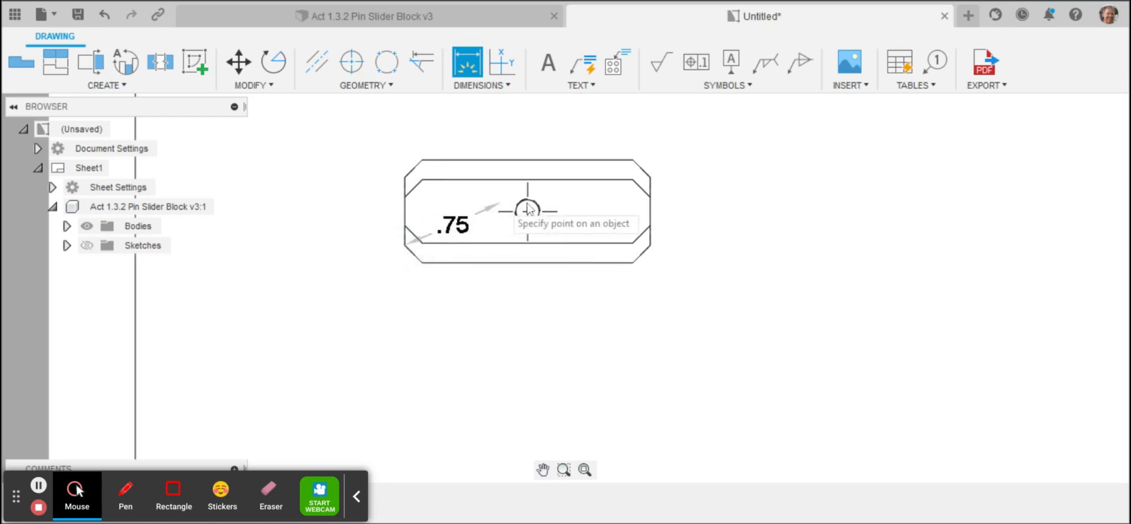
left_click(532, 218)
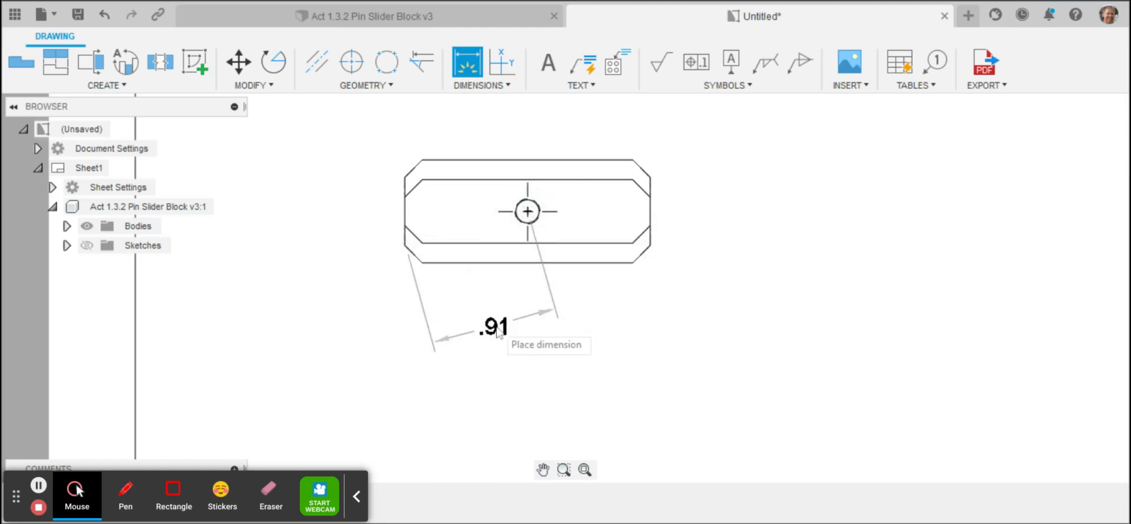
right_click(498, 332)
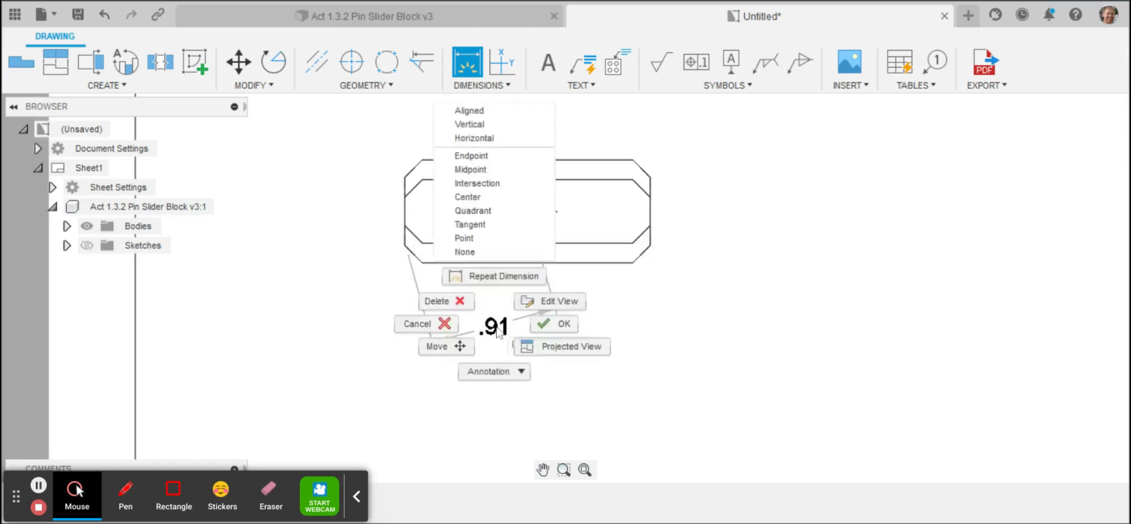
left_click(499, 139)
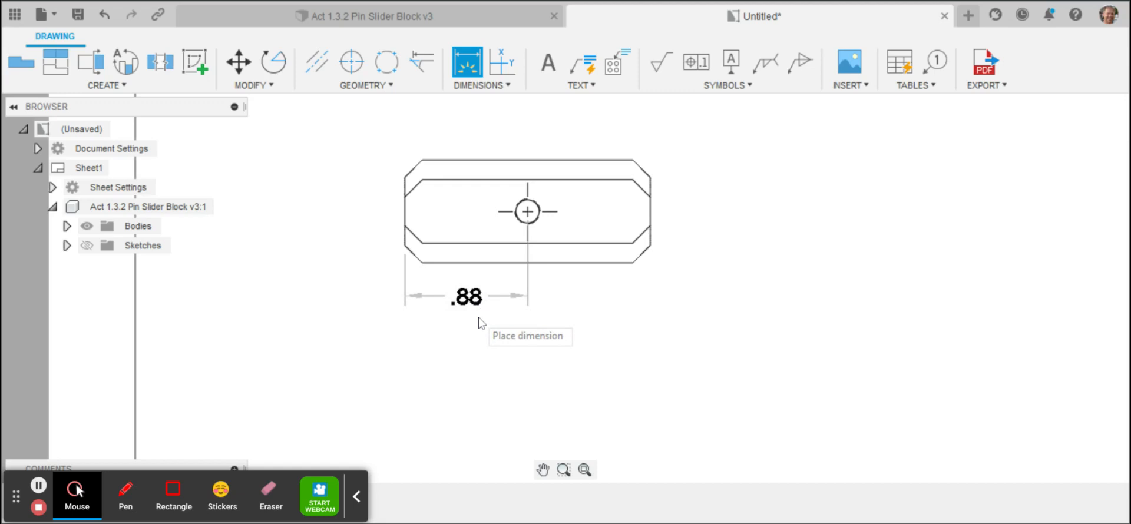
left_click(480, 323)
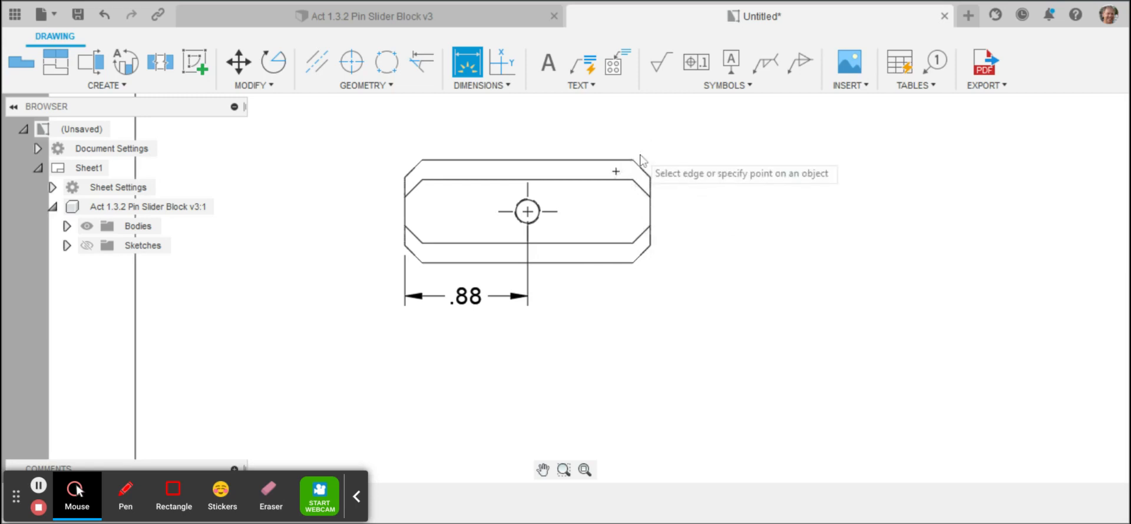
Step: Dimension the upper and lower gaps between the outer and inner horizontal edges of the uppermost view, placing both to its right
left_click(588, 160)
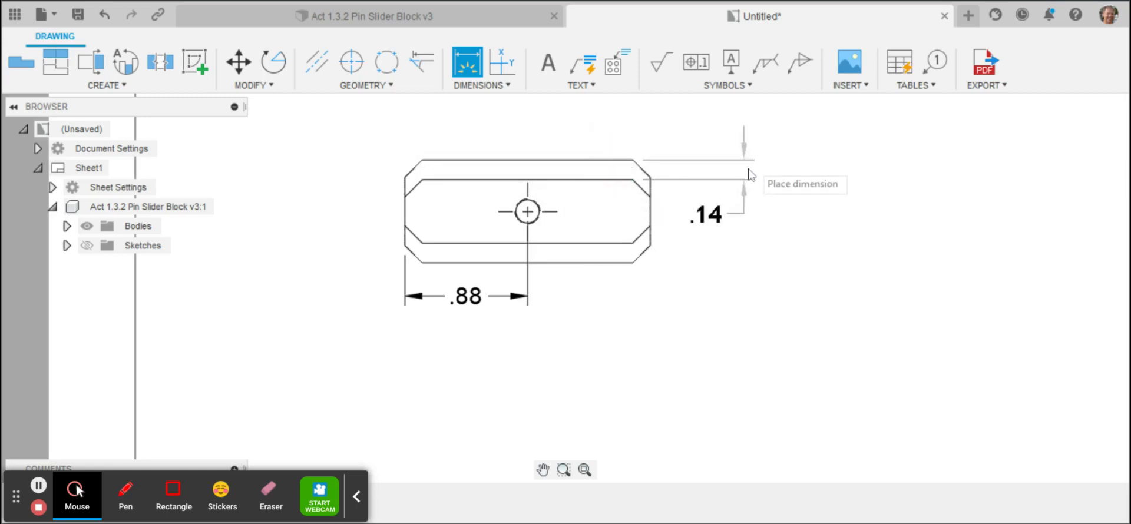
left_click(750, 175)
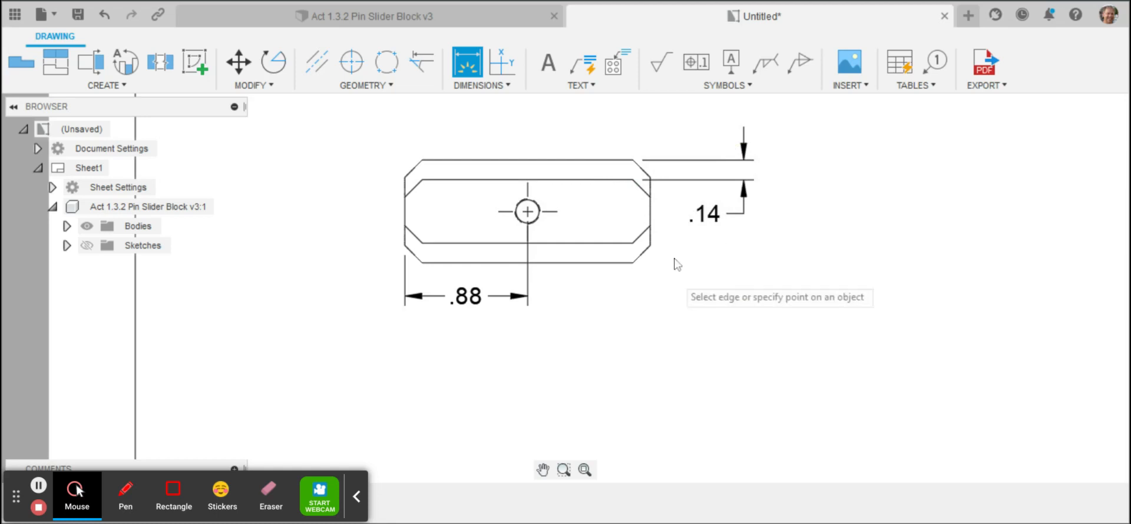
left_click(576, 263)
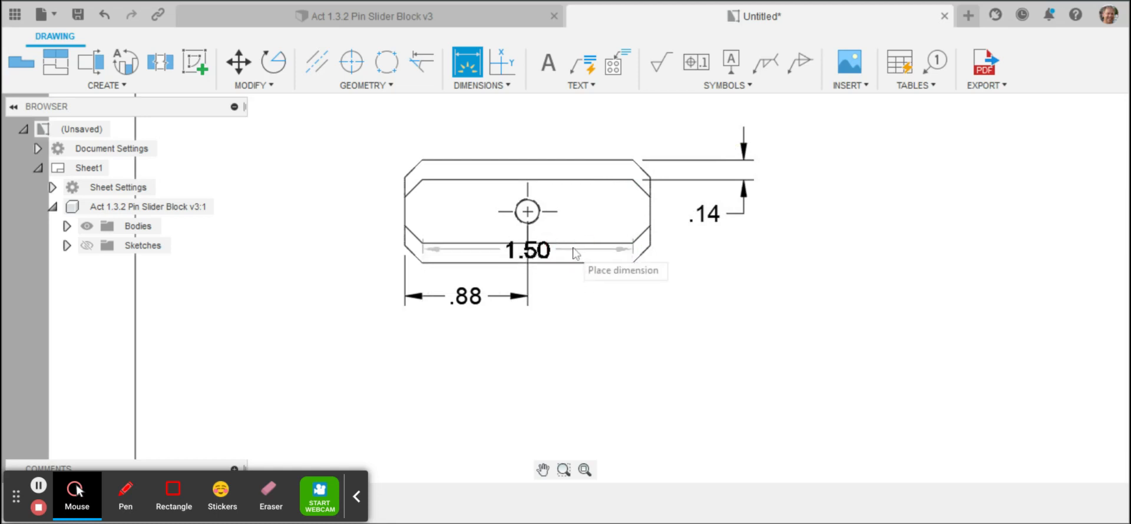
left_click(575, 243)
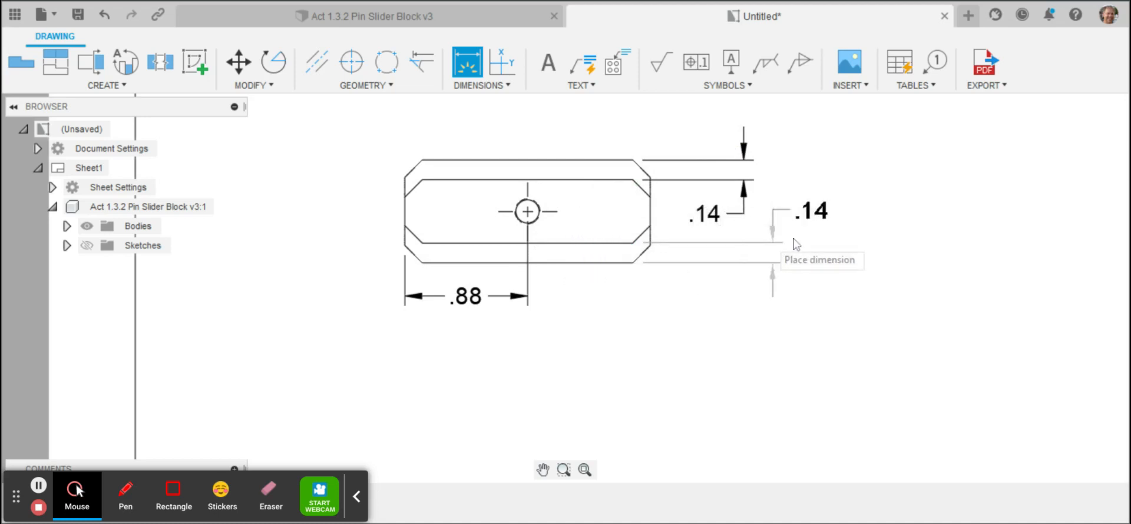
left_click(772, 242)
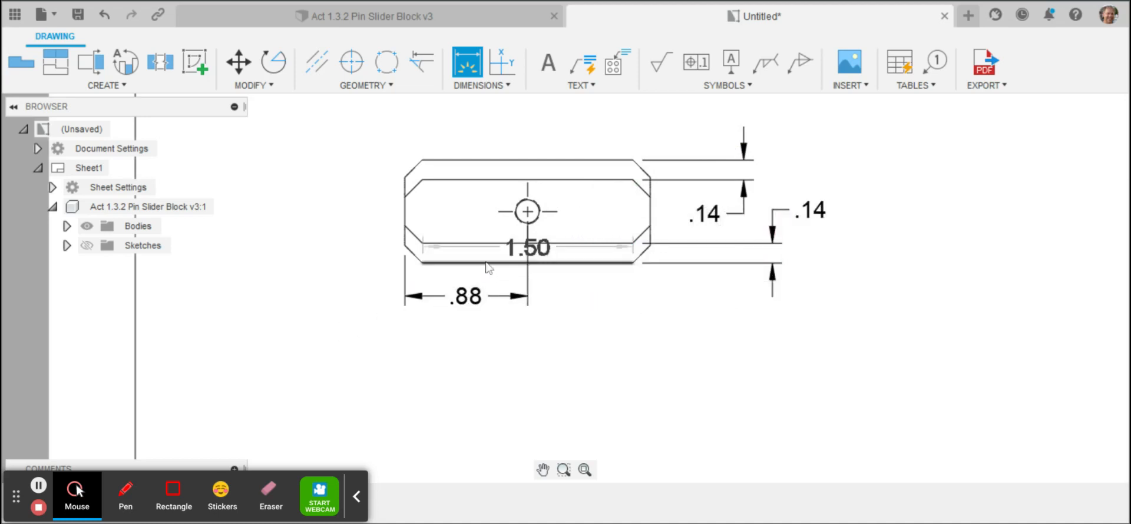
Step: Dimension the vertical distance from the uppermost view's lower outer edge to the hole center, placing it left of the view
left_click(528, 213)
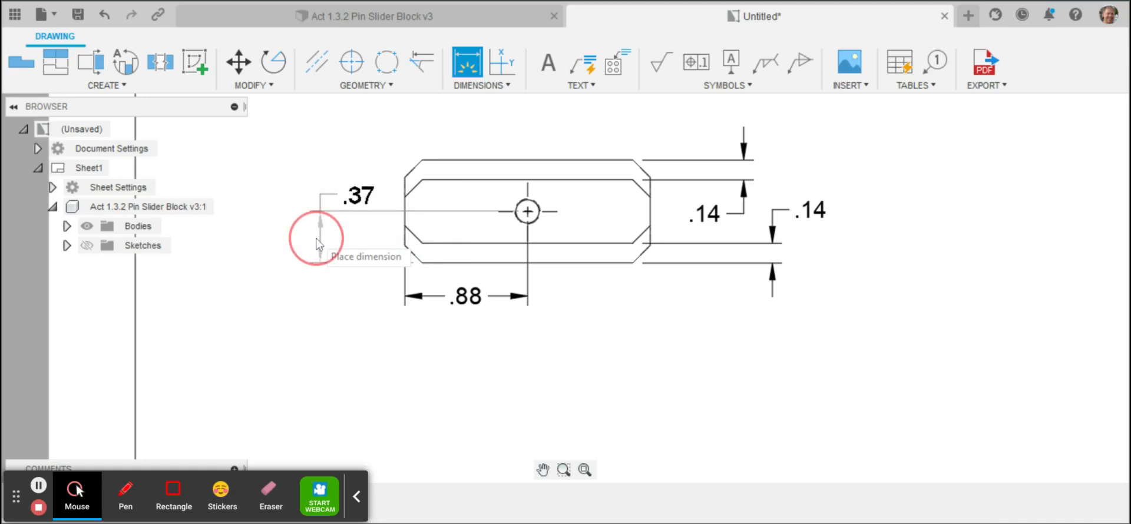
left_click(316, 239)
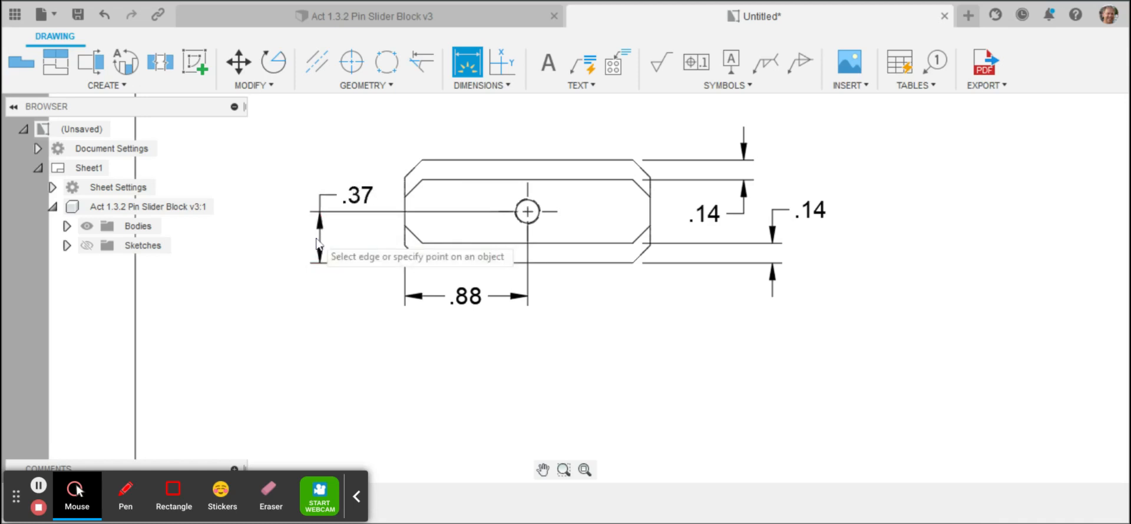
left_click(539, 263)
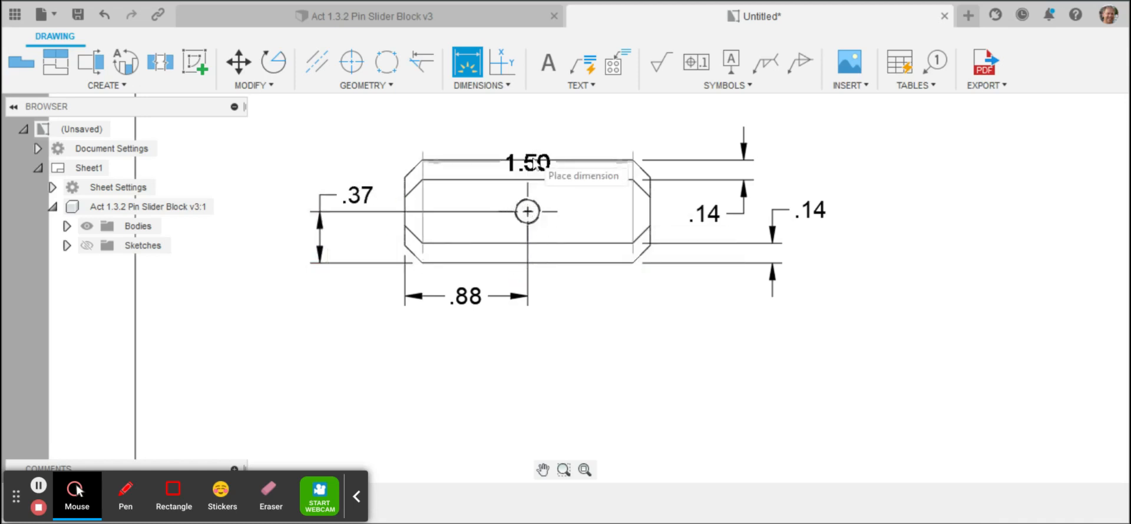
left_click(536, 164)
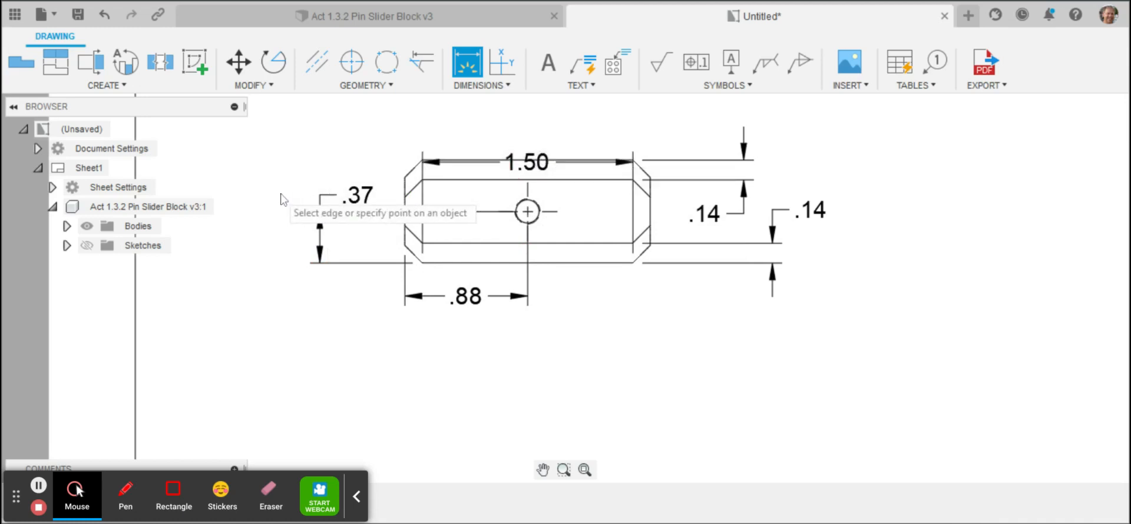
key("Escape")
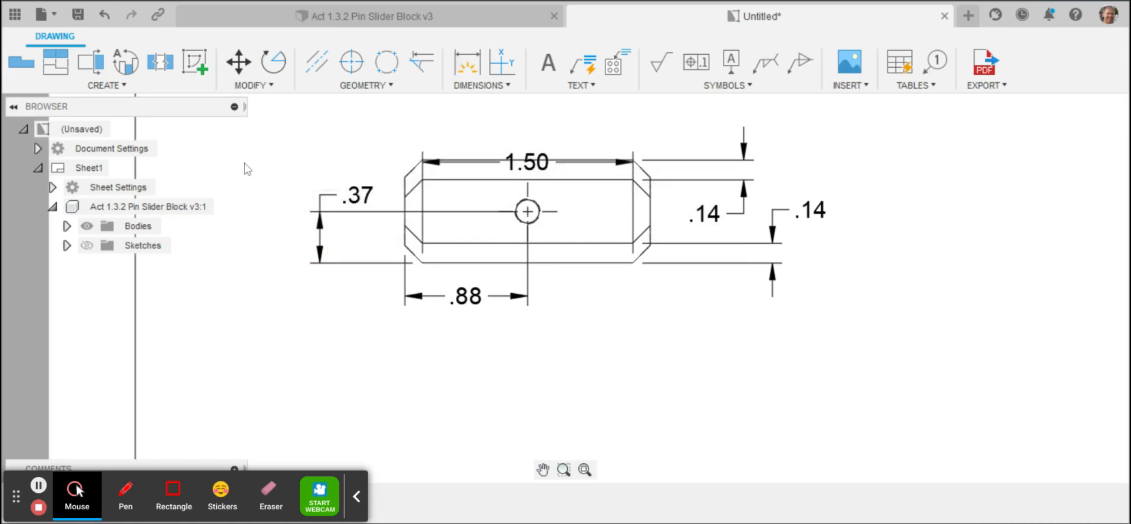
key("ctrl+z")
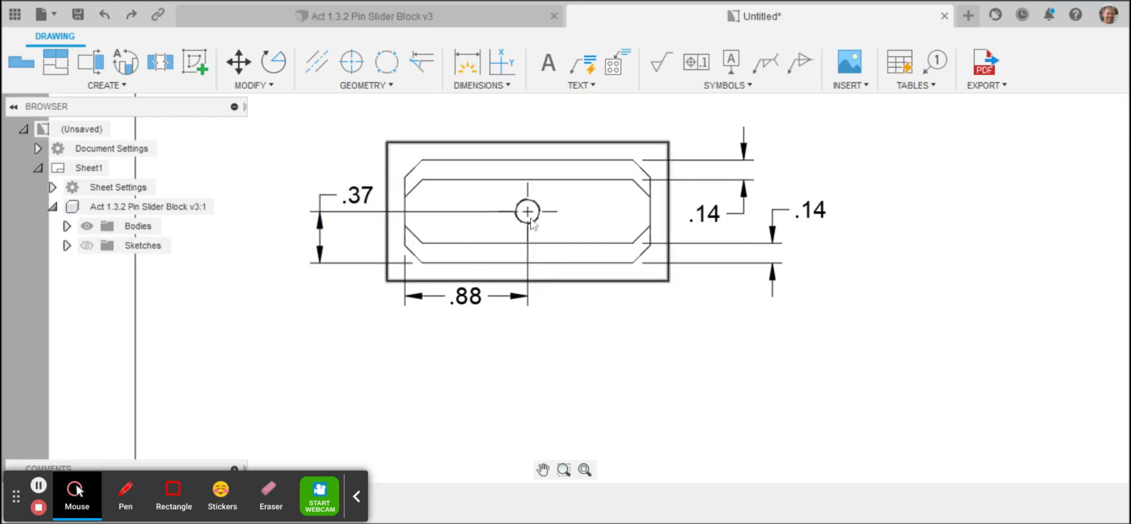
Step: Dimension the overall depth between the uppermost view's outer horizontal edges, placing it left of the hole's vertical location dimension
key("d")
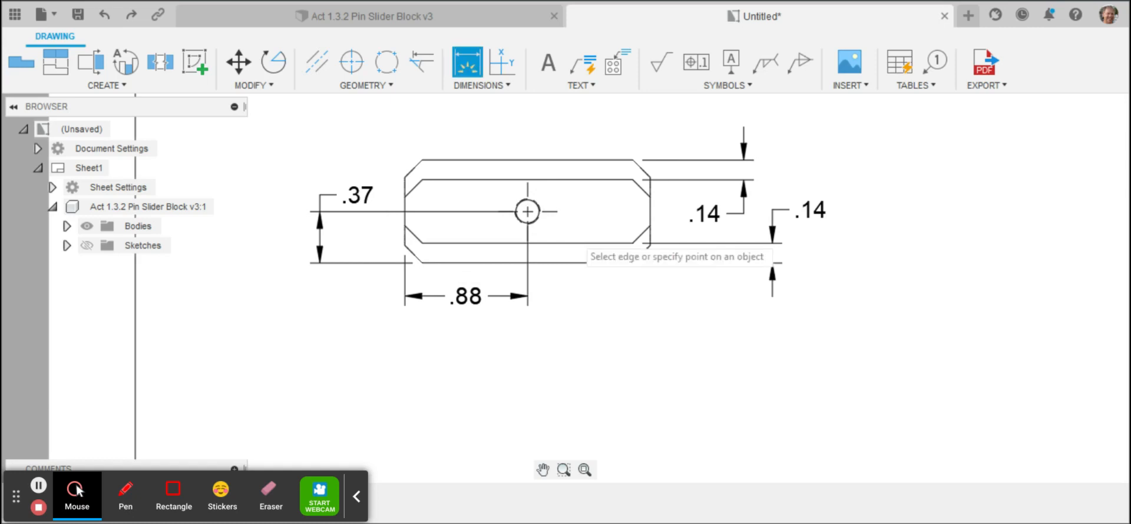
left_click(578, 264)
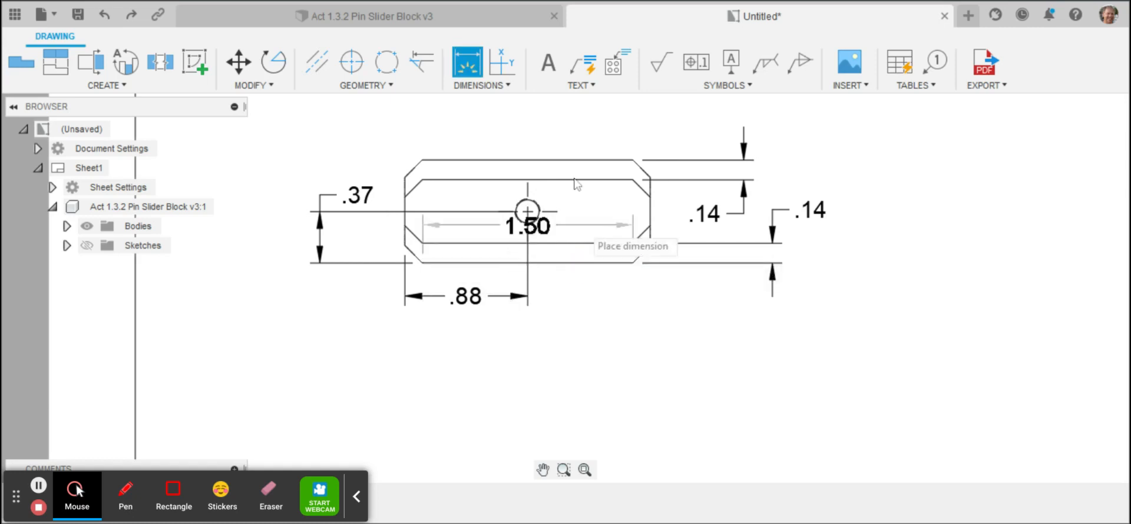
left_click(566, 161)
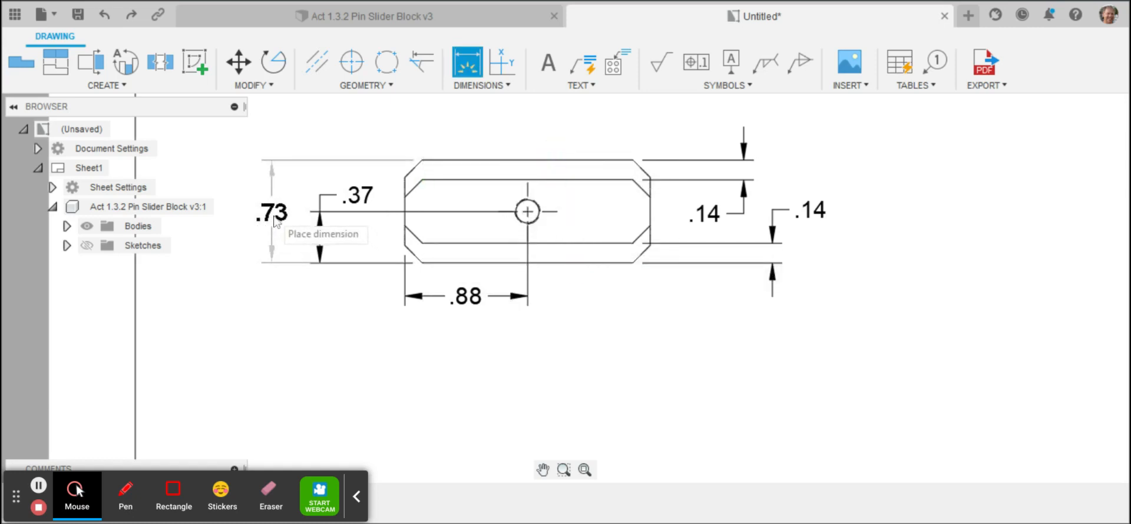
left_click(274, 216)
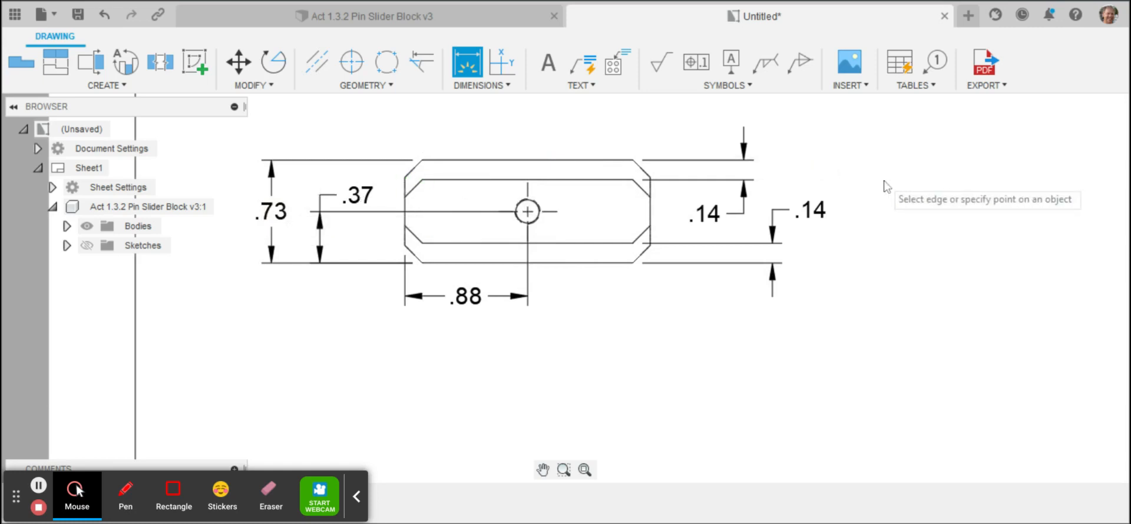
Step: Save the drawing as "Act 1.3.2 Pin Slider Block Drawing" in My First Project > Unit 1.3
left_click(585, 471)
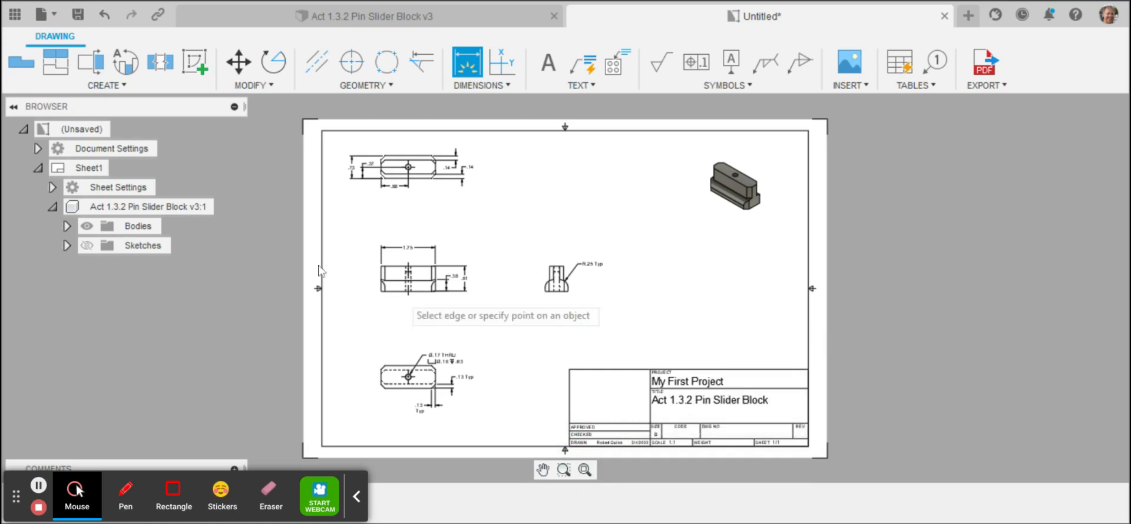
left_click(78, 15)
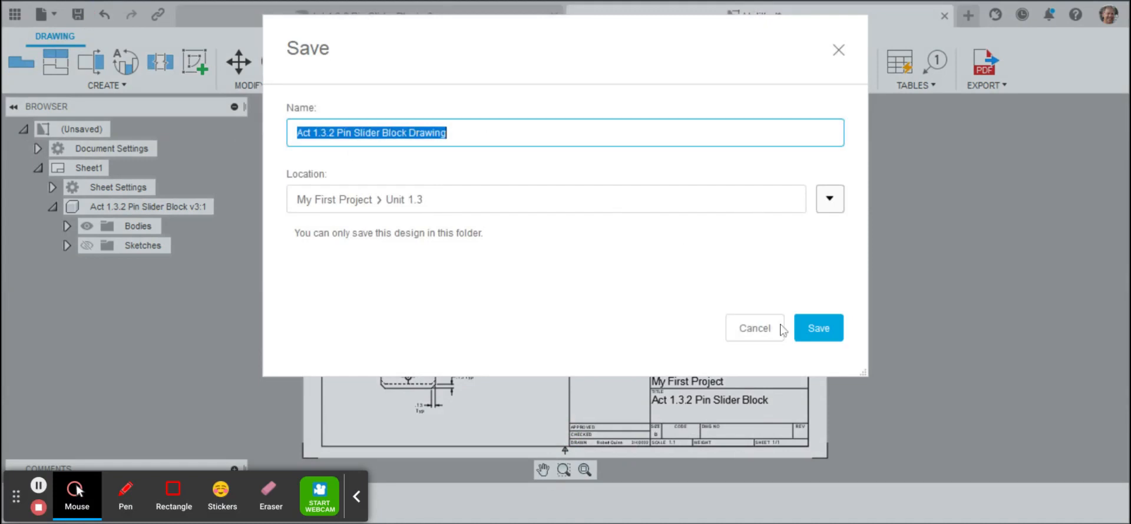
left_click(810, 333)
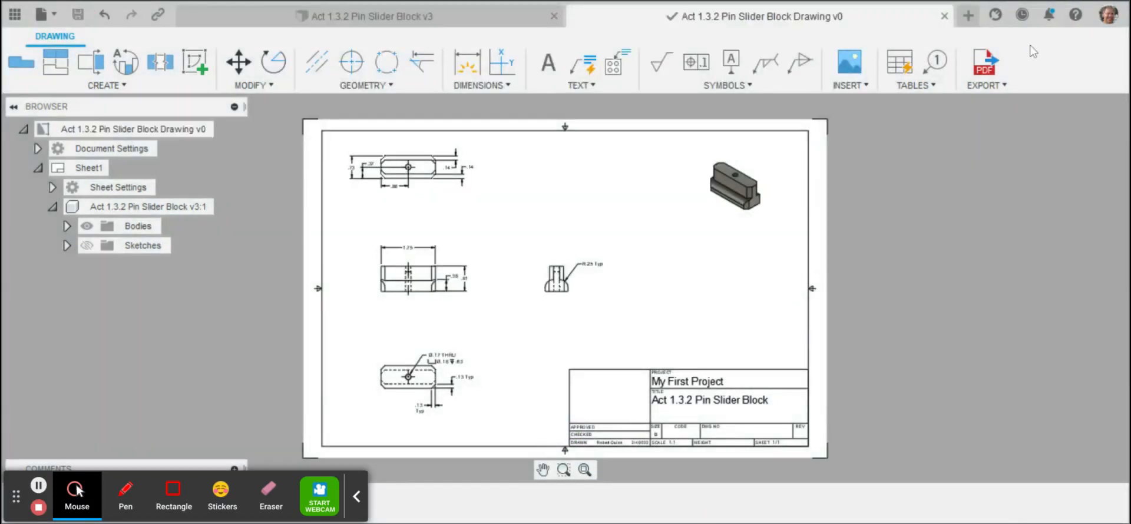